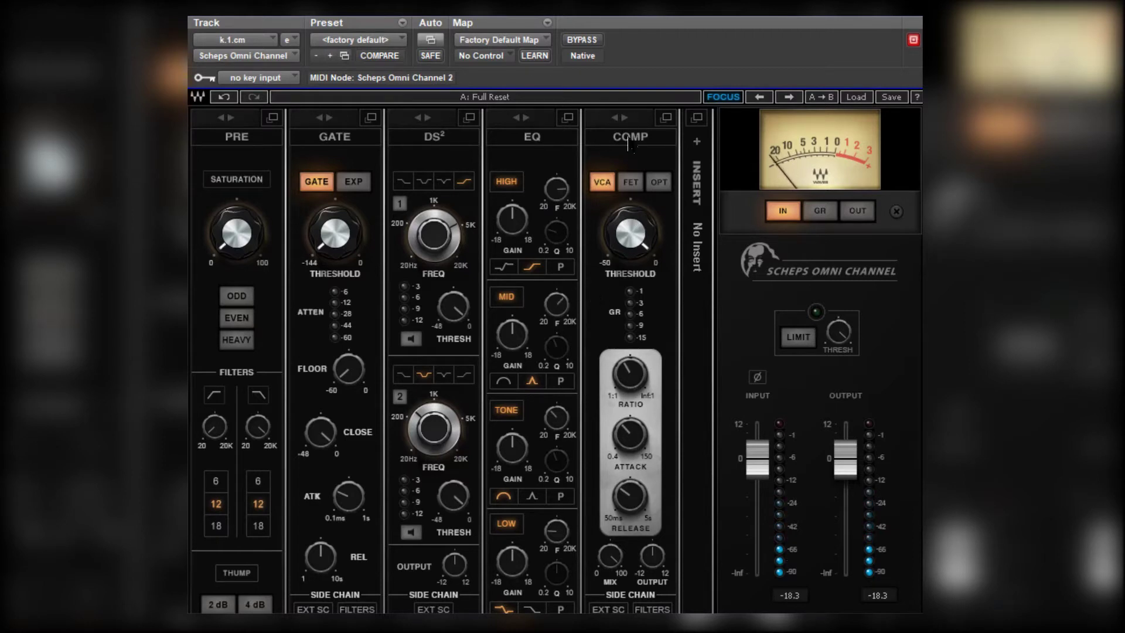
# Step: Move the compressor module ahead of the EQ and set it to FET mode with a threshold of about -37.5
pyautogui.moveTo(643, 122); pyautogui.dragTo(503, 267)
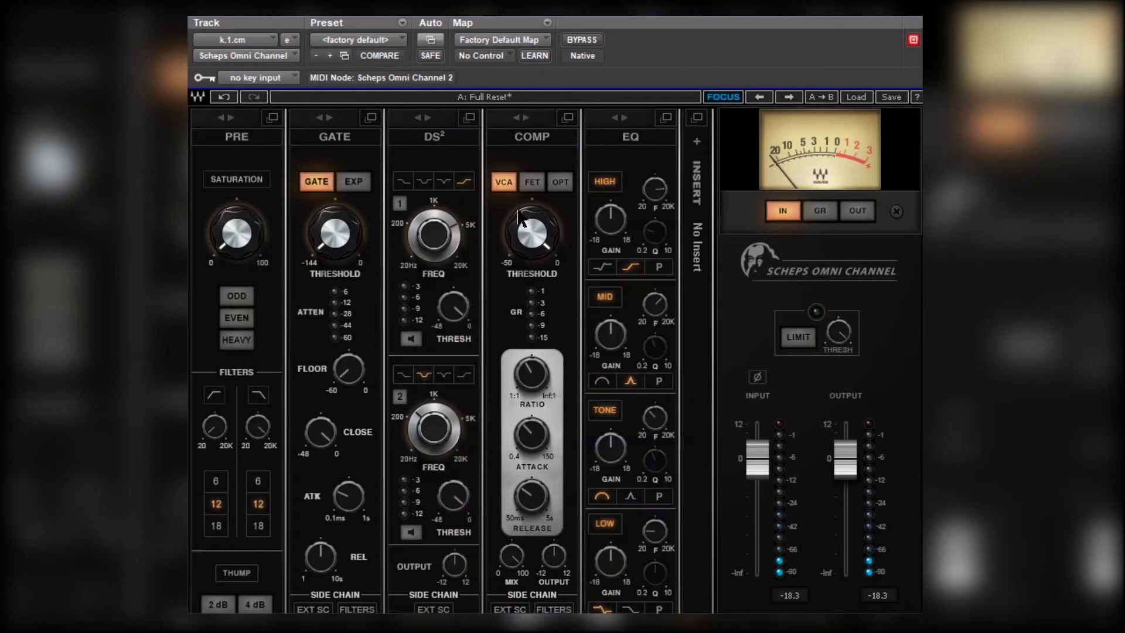
pyautogui.click(531, 183)
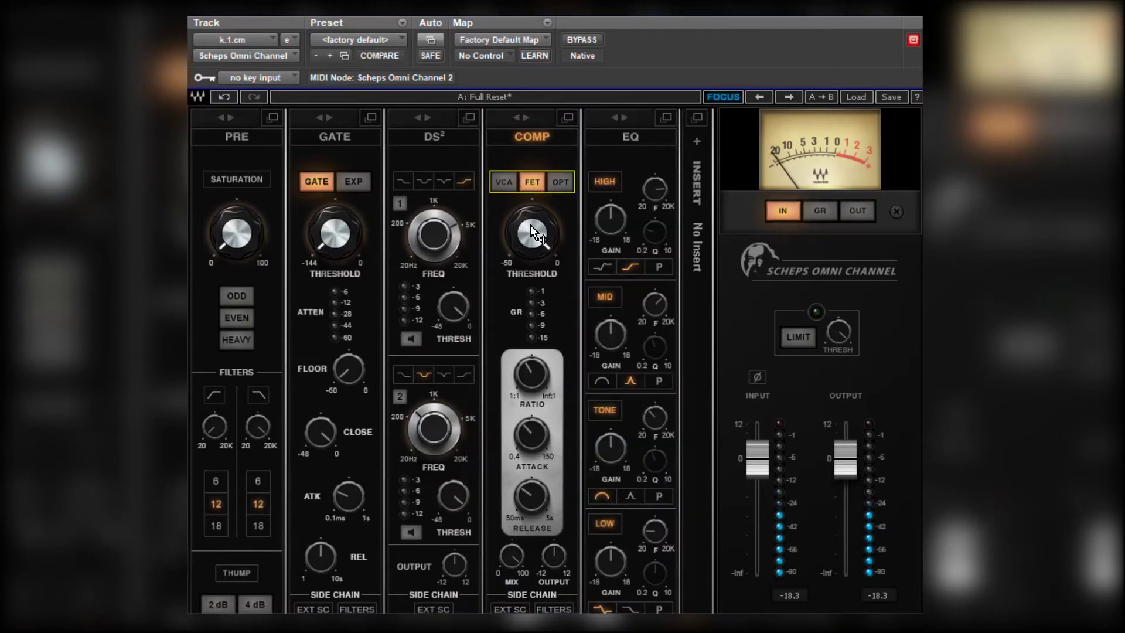
pyautogui.moveTo(531, 231); pyautogui.dragTo(536, 350)
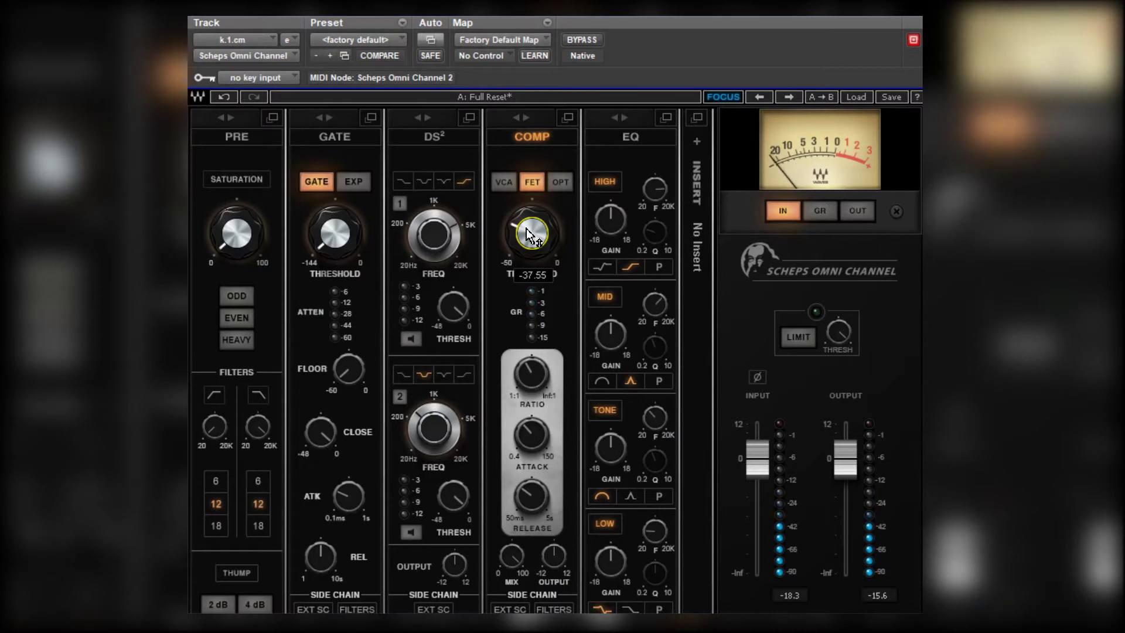
pyautogui.moveTo(526, 232); pyautogui.dragTo(520, 232)
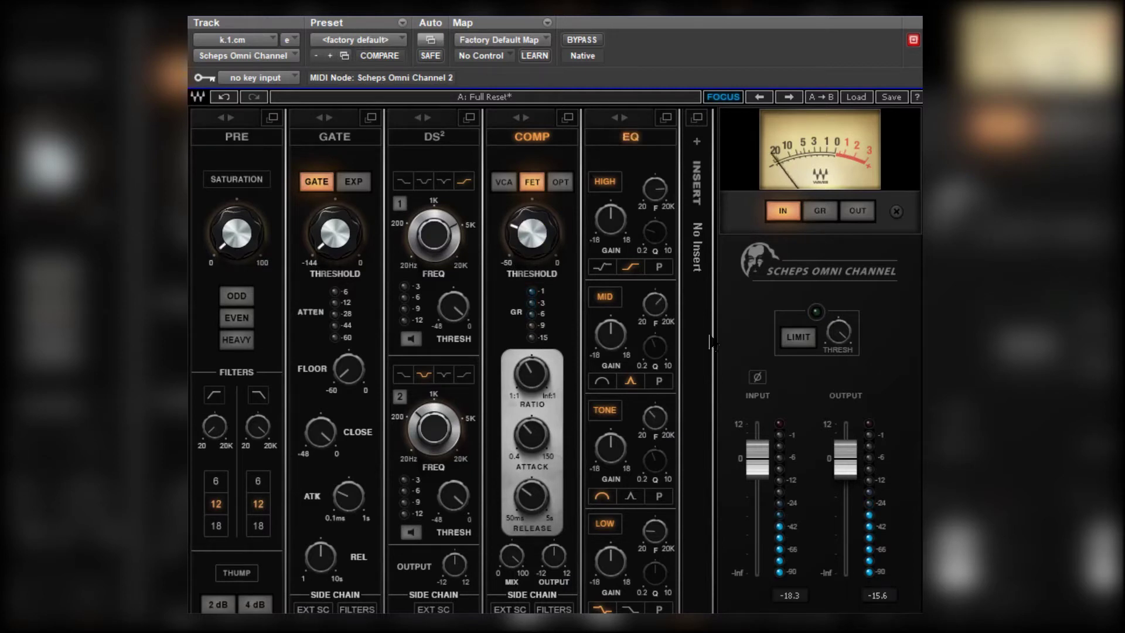
# Step: Set the EQ's mid band to about 3912 Hz, switch it to the wide bell shape and boost its gain
pyautogui.moveTo(651, 307)
pyautogui.mouseDown()
pyautogui.moveTo(648, 332)
pyautogui.moveTo(652, 288)
pyautogui.mouseUp()
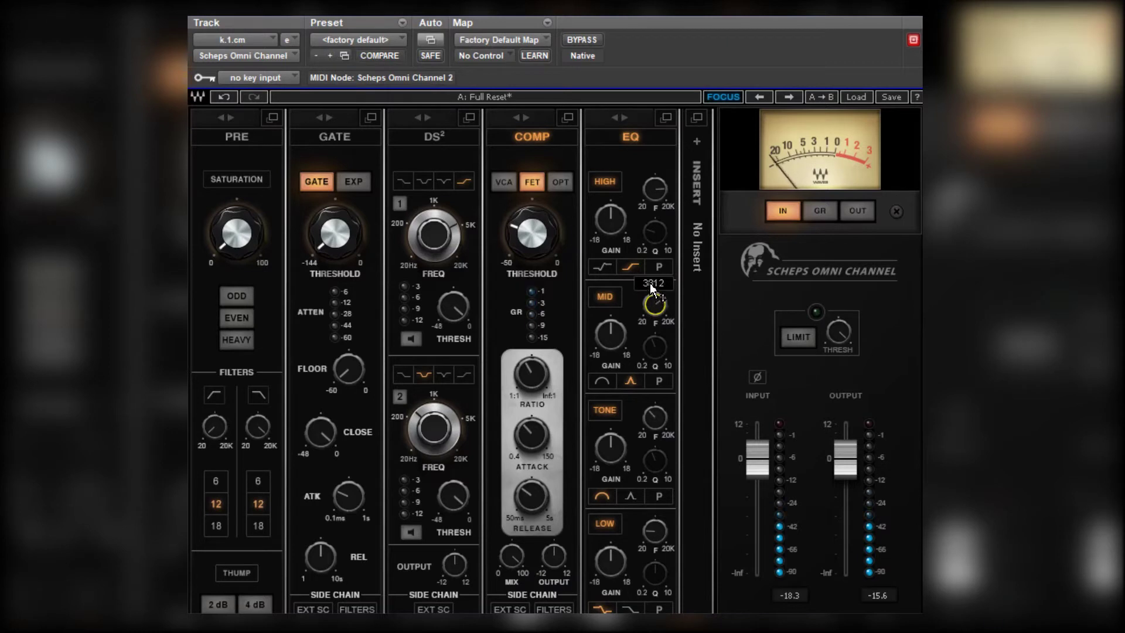
pyautogui.moveTo(611, 337); pyautogui.dragTo(577, 115)
pyautogui.click(603, 382)
pyautogui.moveTo(610, 335); pyautogui.dragTo(579, 443)
pyautogui.moveTo(612, 333); pyautogui.dragTo(602, 344)
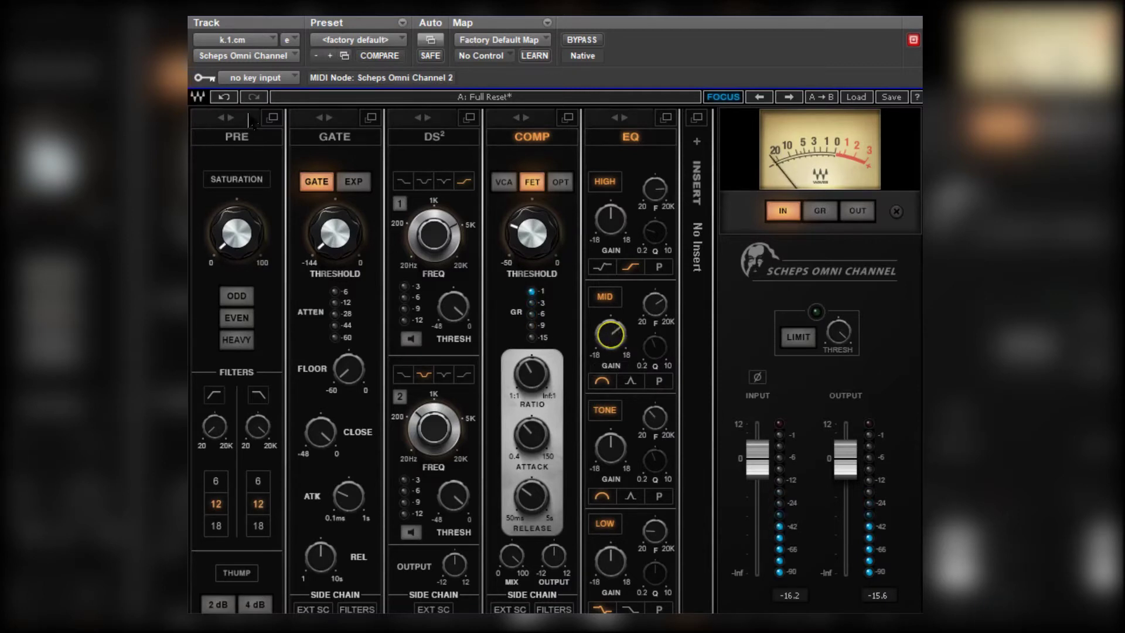
# Step: Move the Pre module after the EQ and enable Odd saturation at 35 together with the 4 dB Thump
pyautogui.moveTo(246, 123); pyautogui.dragTo(671, 122)
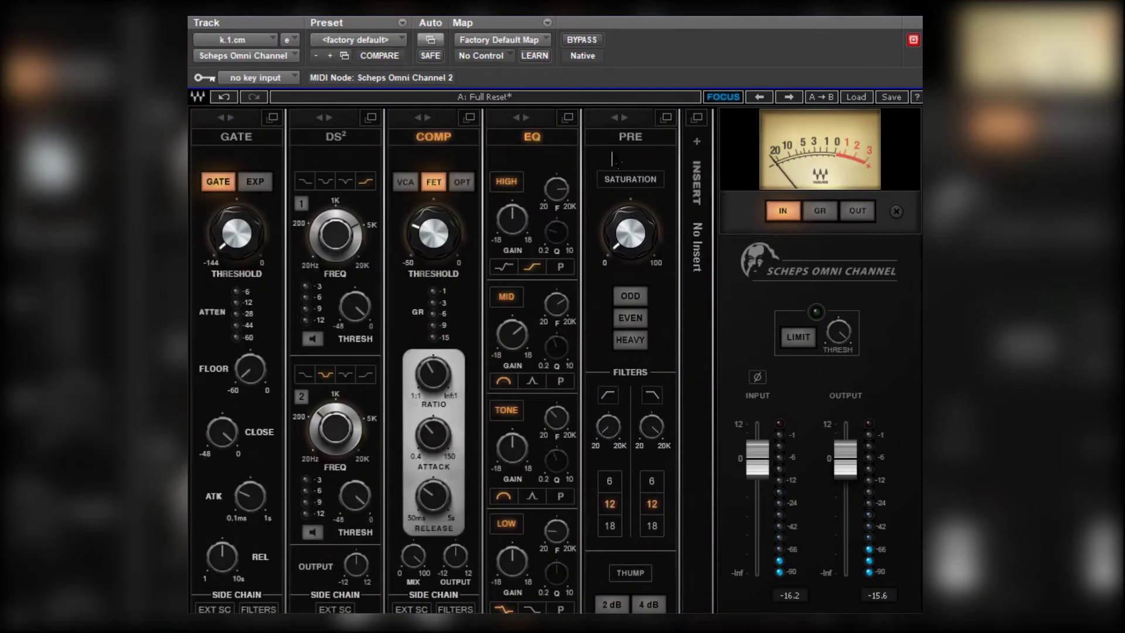
pyautogui.click(631, 179)
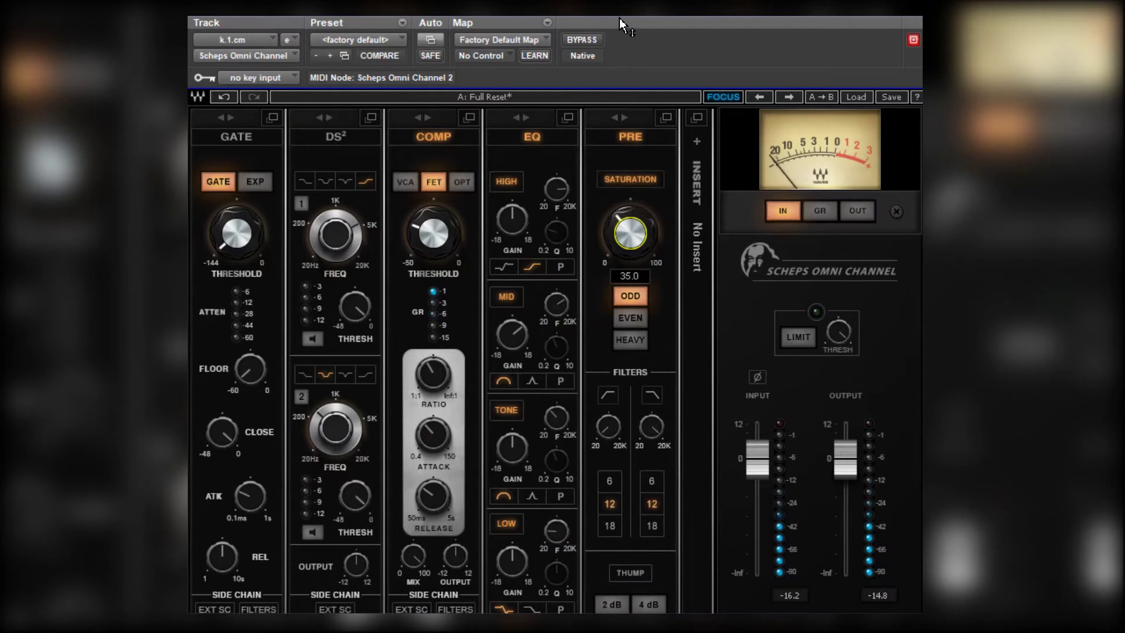
pyautogui.click(630, 572)
pyautogui.click(648, 604)
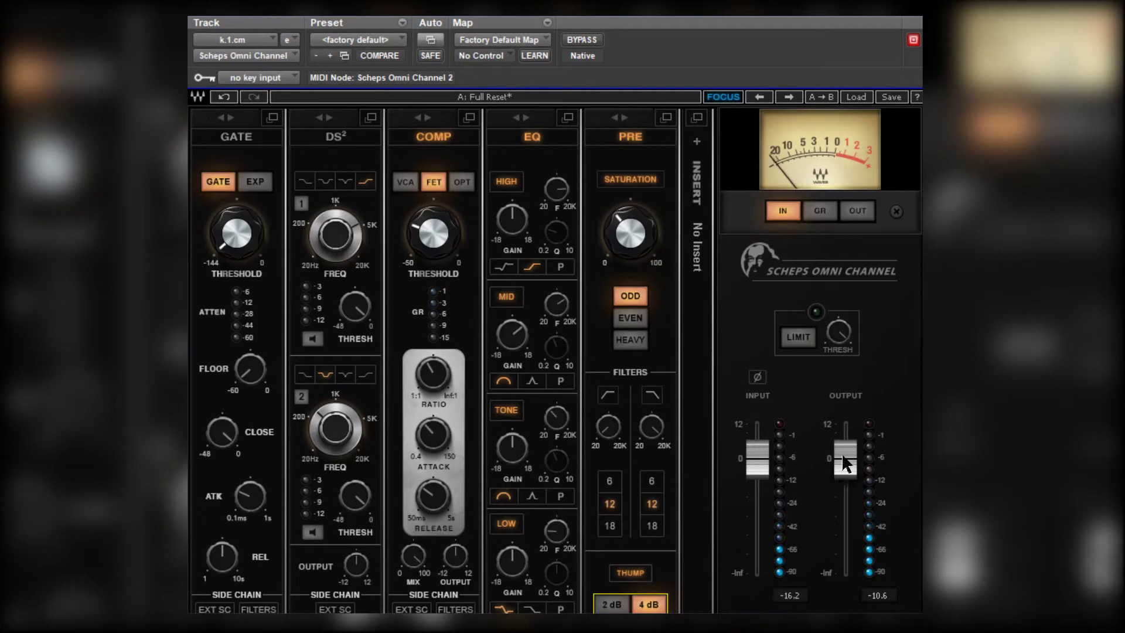
# Step: Lower the kick channel's output fader and compare the processed sound with the bypassed signal
pyautogui.moveTo(847, 460); pyautogui.dragTo(828, 557)
pyautogui.click(582, 41)
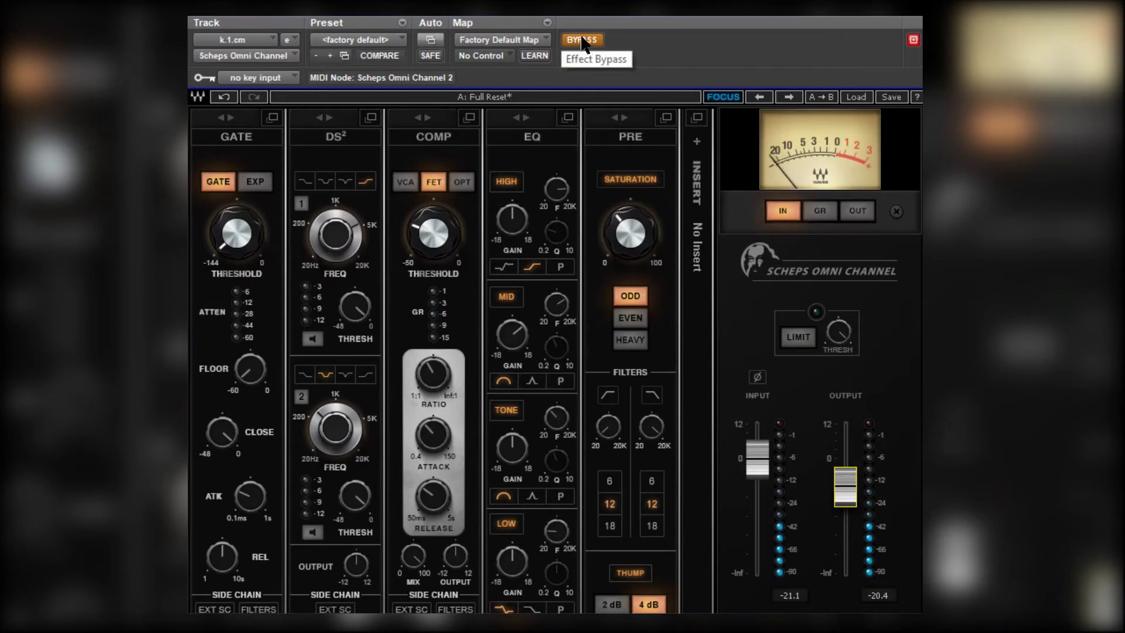
pyautogui.click(583, 41)
pyautogui.moveTo(845, 480)
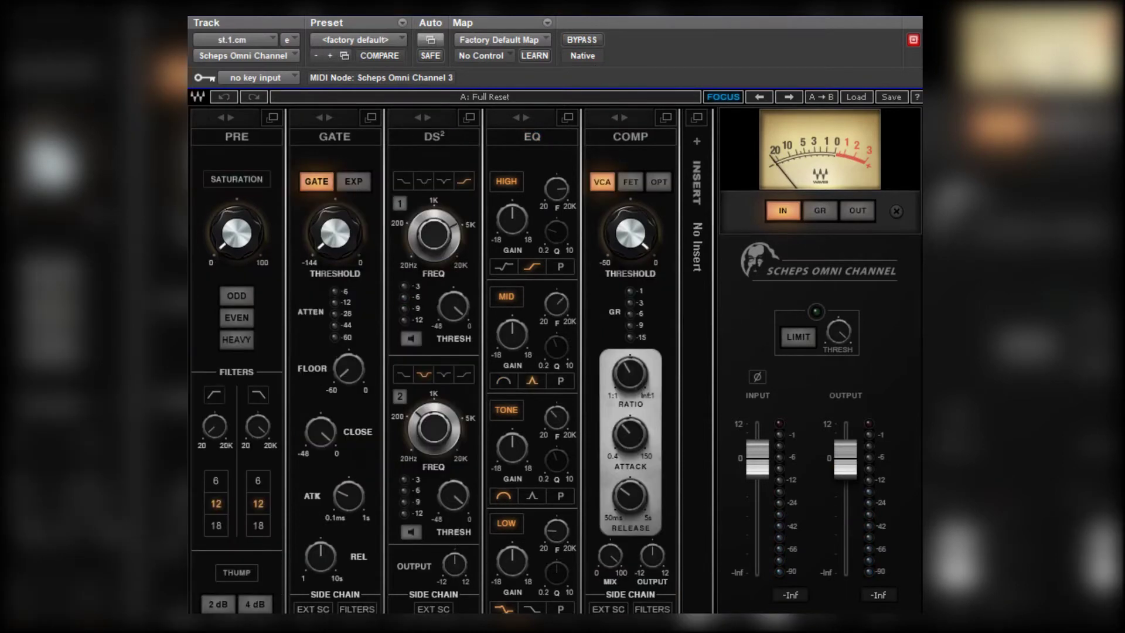
# Step: Play the st.1.cm track and enable Pre saturation in Heavy mode, with the amount set well above halfway
pyautogui.press('space')
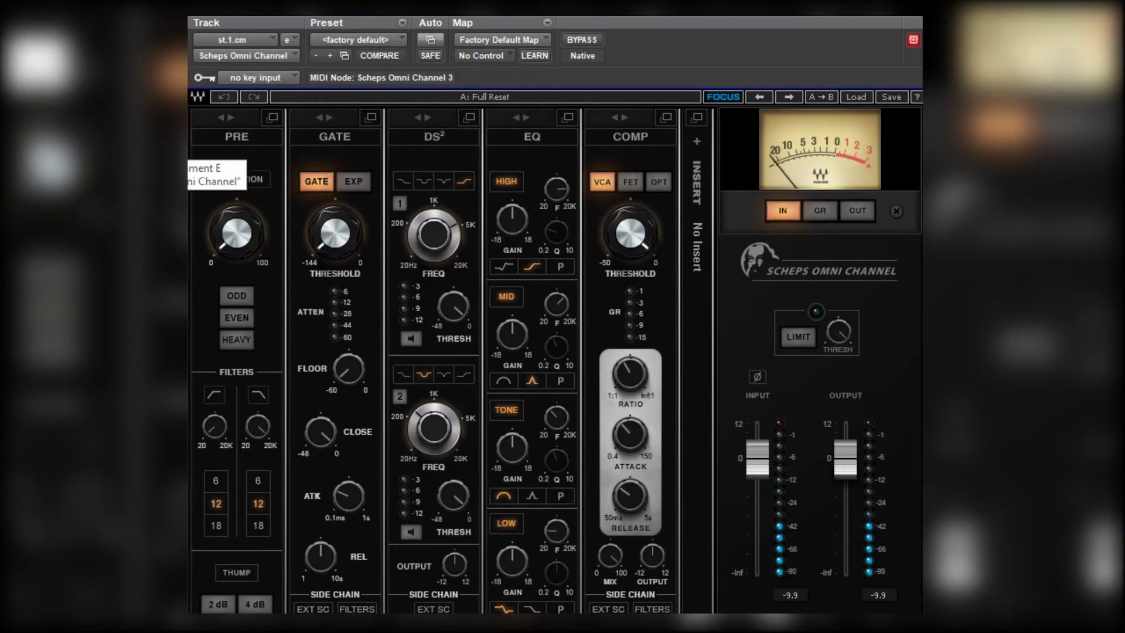
pyautogui.click(224, 96)
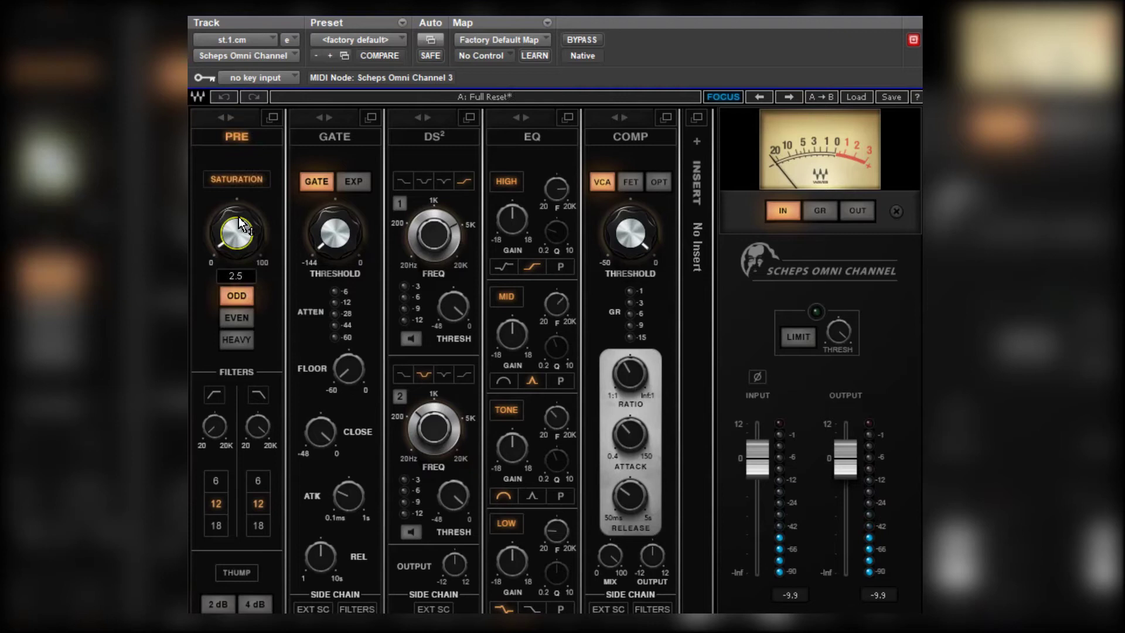
pyautogui.moveTo(221, 91); pyautogui.dragTo(547, 177)
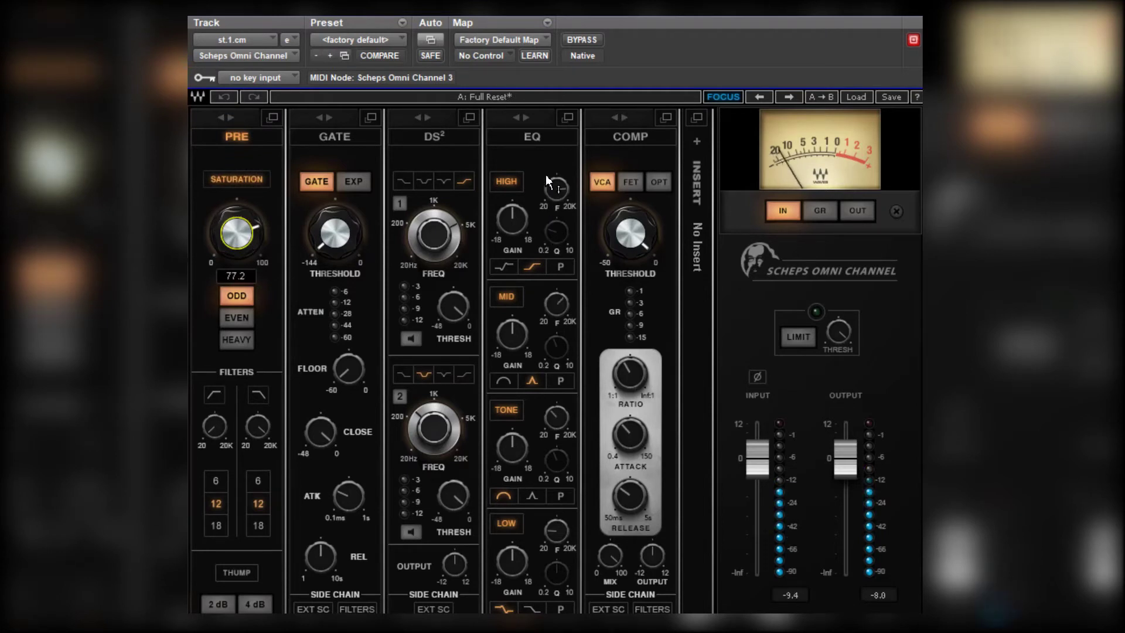
pyautogui.moveTo(238, 240); pyautogui.dragTo(220, 209)
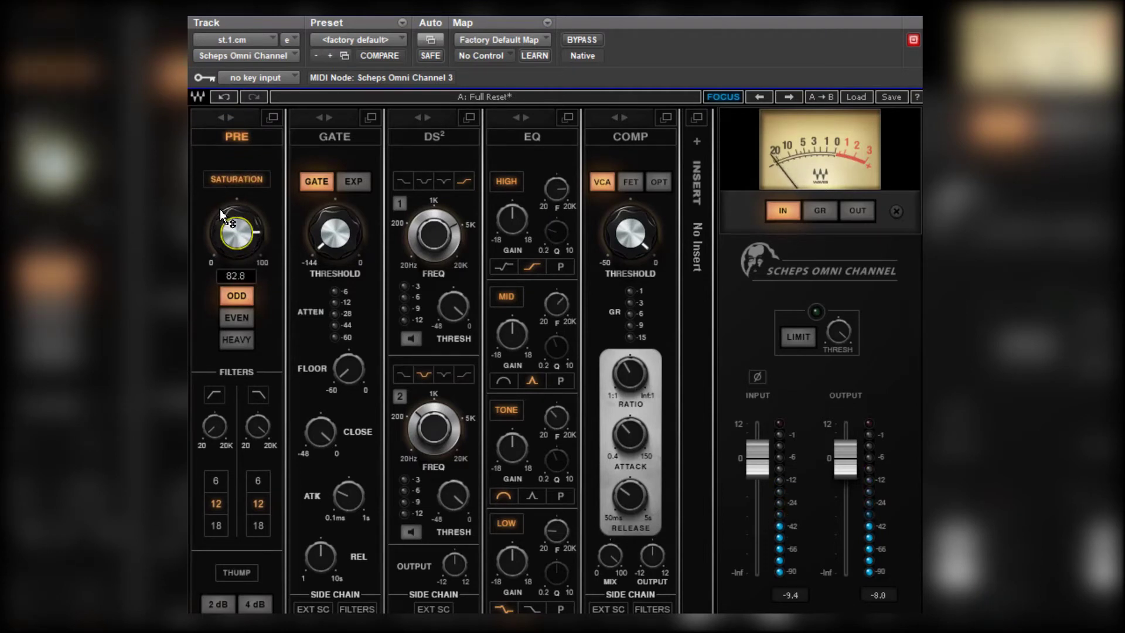
pyautogui.click(235, 340)
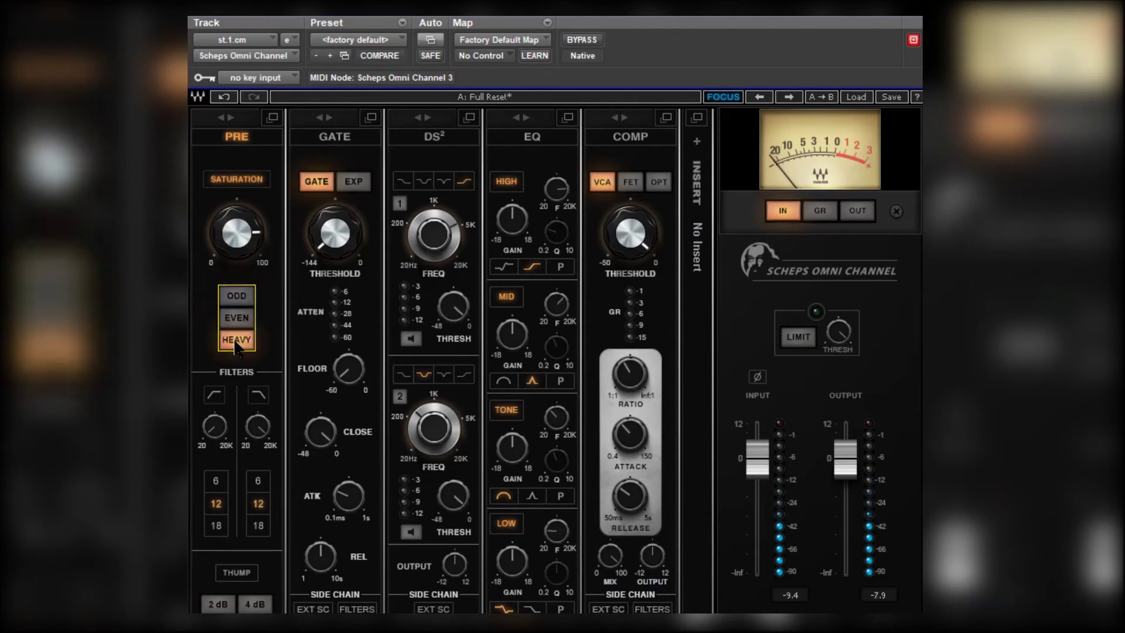
pyautogui.moveTo(235, 233); pyautogui.dragTo(205, 309)
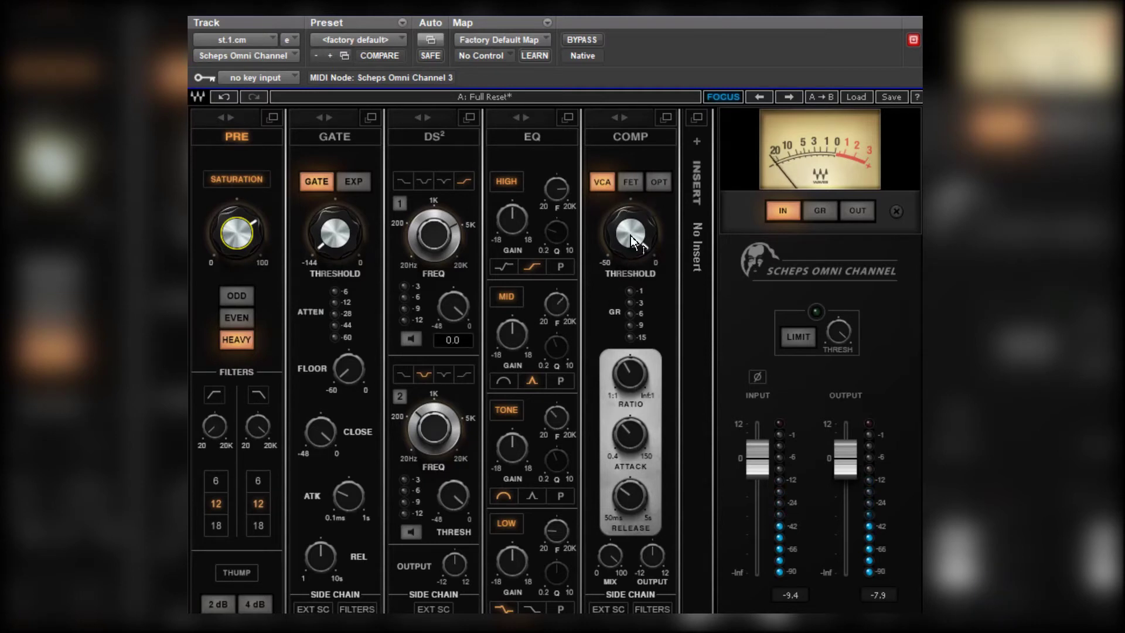
# Step: Audition the compressor in FET mode, switch it to VCA with a threshold of about -20.5, and shorten the release
pyautogui.click(631, 183)
pyautogui.moveTo(623, 241); pyautogui.dragTo(573, 439)
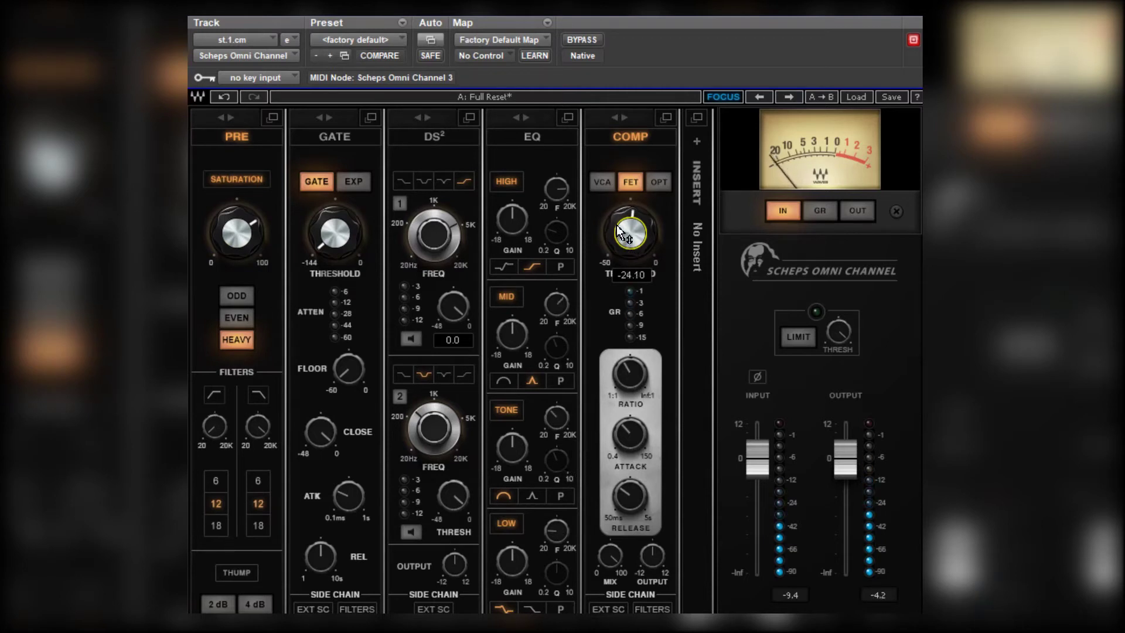
pyautogui.click(604, 182)
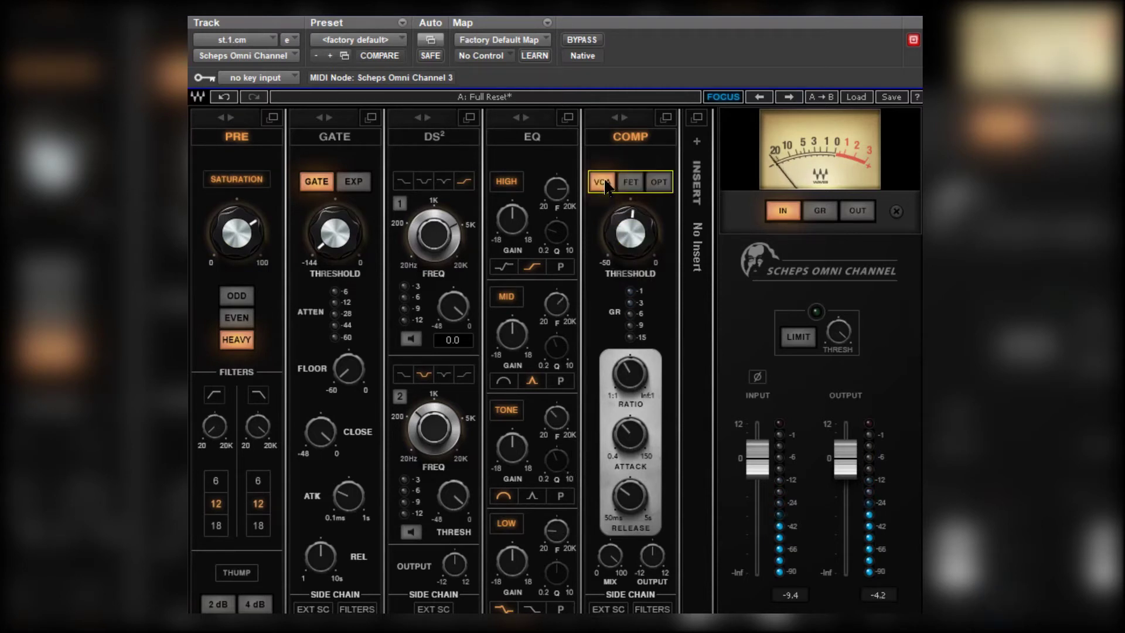
pyautogui.moveTo(616, 223); pyautogui.dragTo(623, 187)
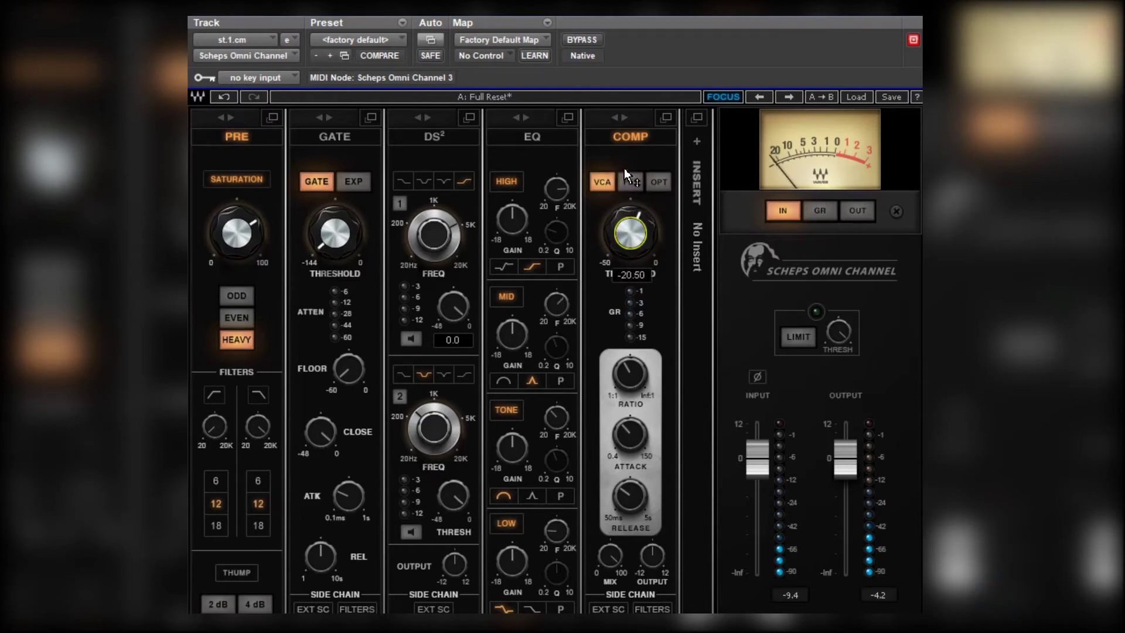
pyautogui.moveTo(618, 484); pyautogui.dragTo(613, 592)
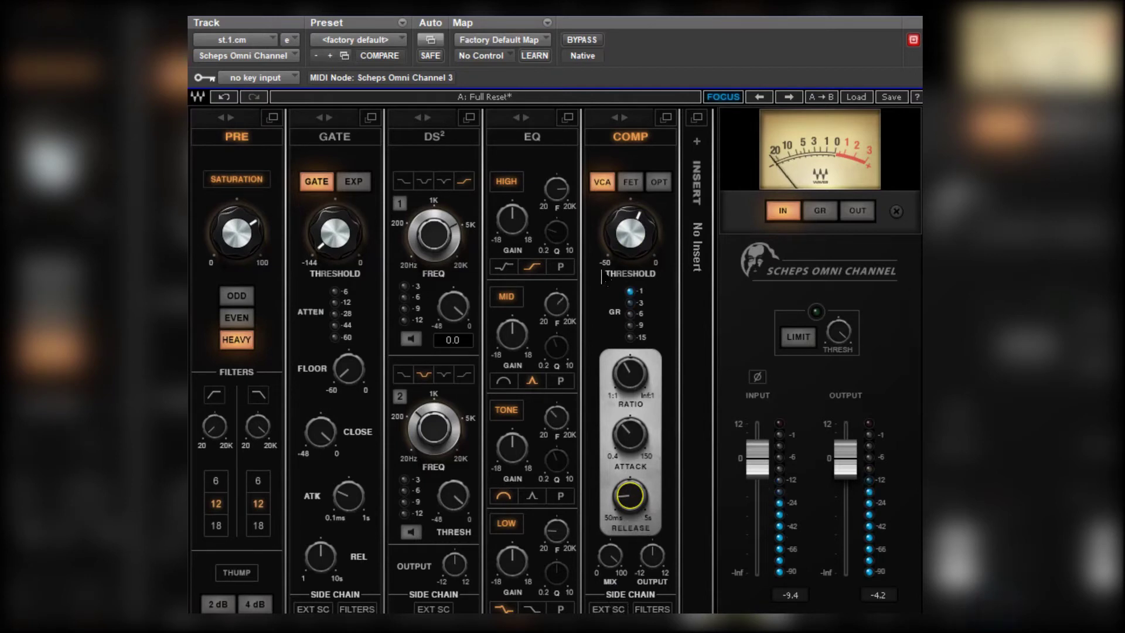
pyautogui.click(639, 227)
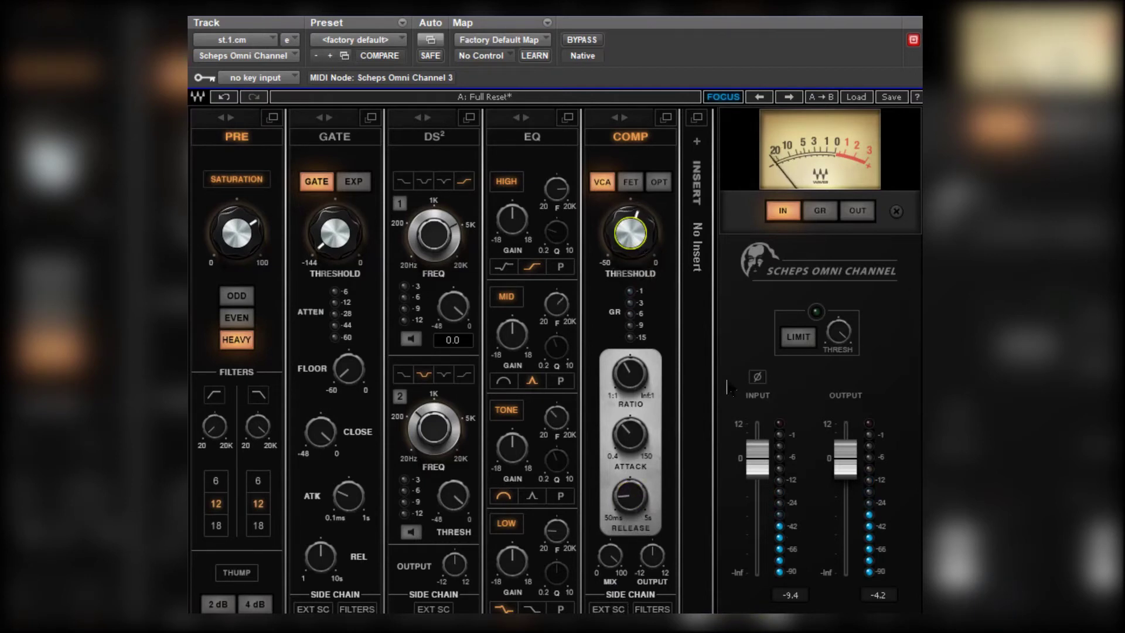
# Step: Lower the output fader to about -3.8 dB, comparing the level against the bypassed signal
pyautogui.moveTo(842, 463)
pyautogui.mouseDown()
pyautogui.moveTo(845, 482)
pyautogui.moveTo(853, 472)
pyautogui.mouseUp()
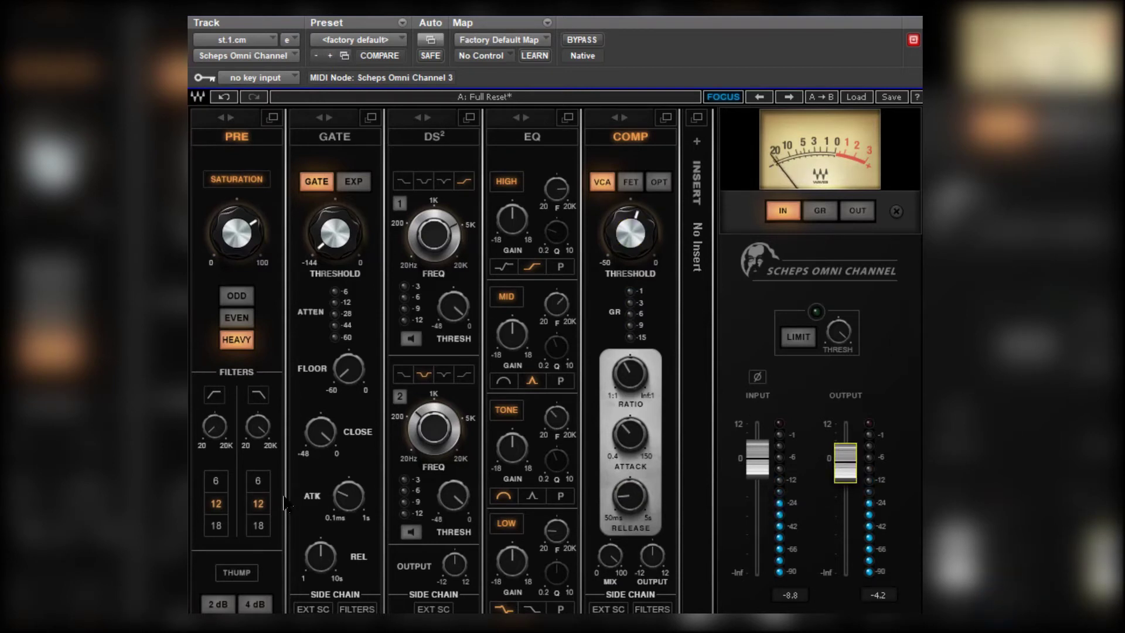
pyautogui.moveTo(842, 475); pyautogui.dragTo(840, 481)
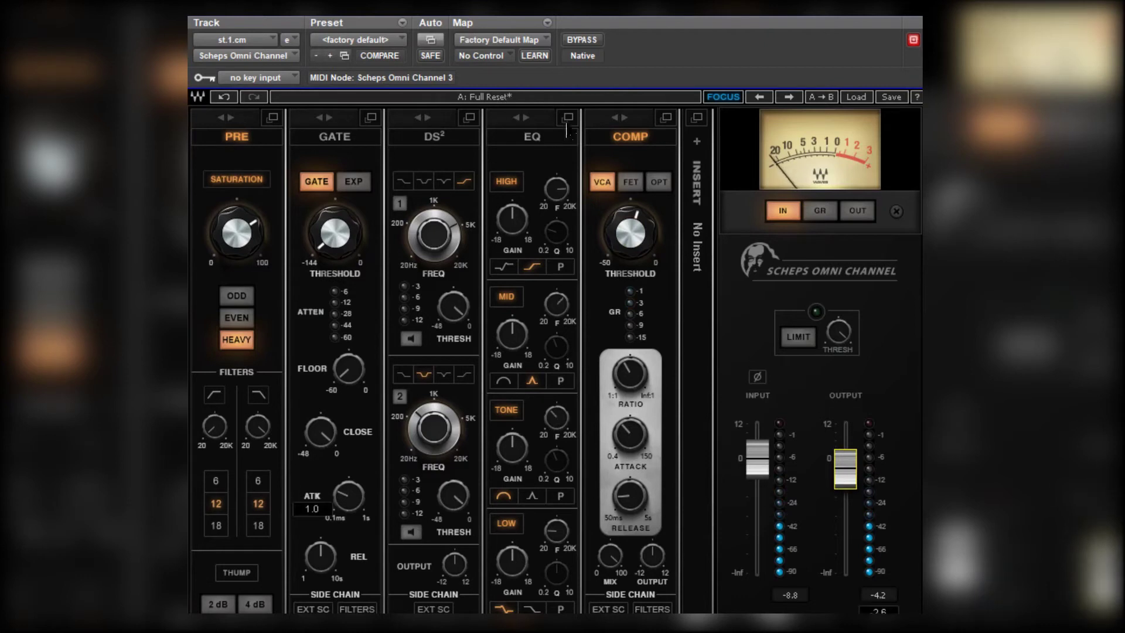
pyautogui.click(580, 39)
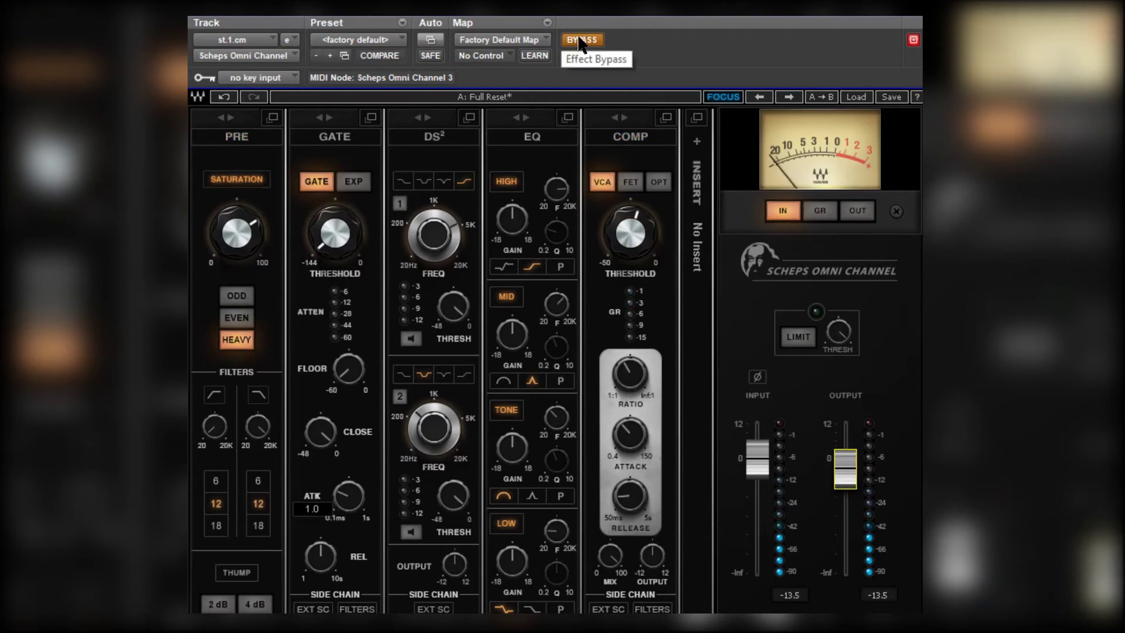
pyautogui.click(581, 40)
pyautogui.moveTo(845, 468); pyautogui.dragTo(843, 465)
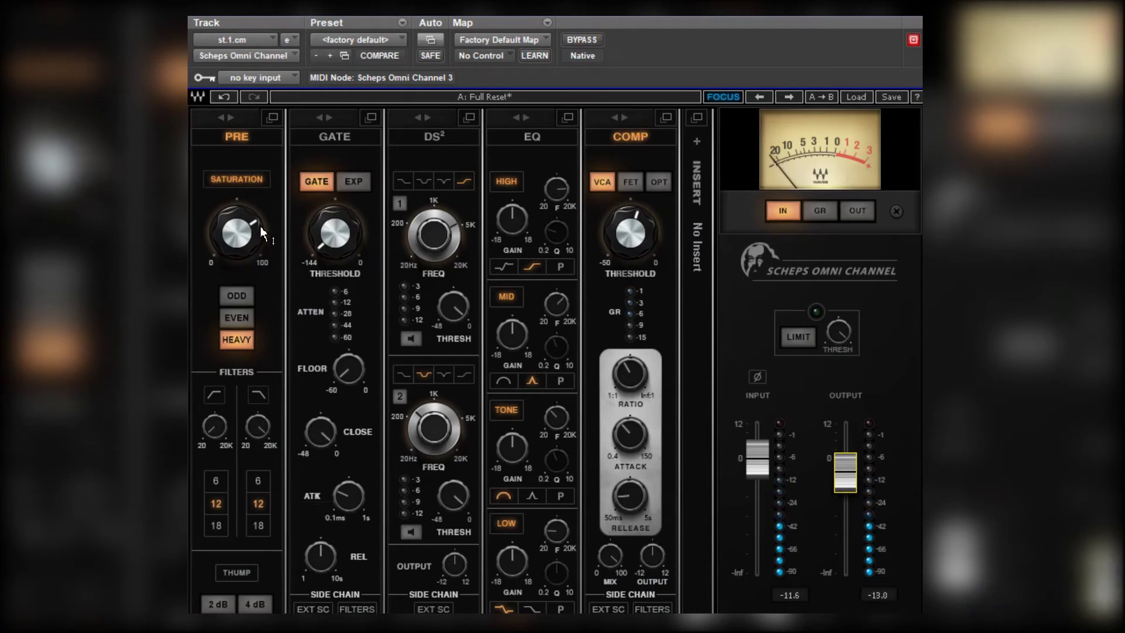
pyautogui.click(844, 469)
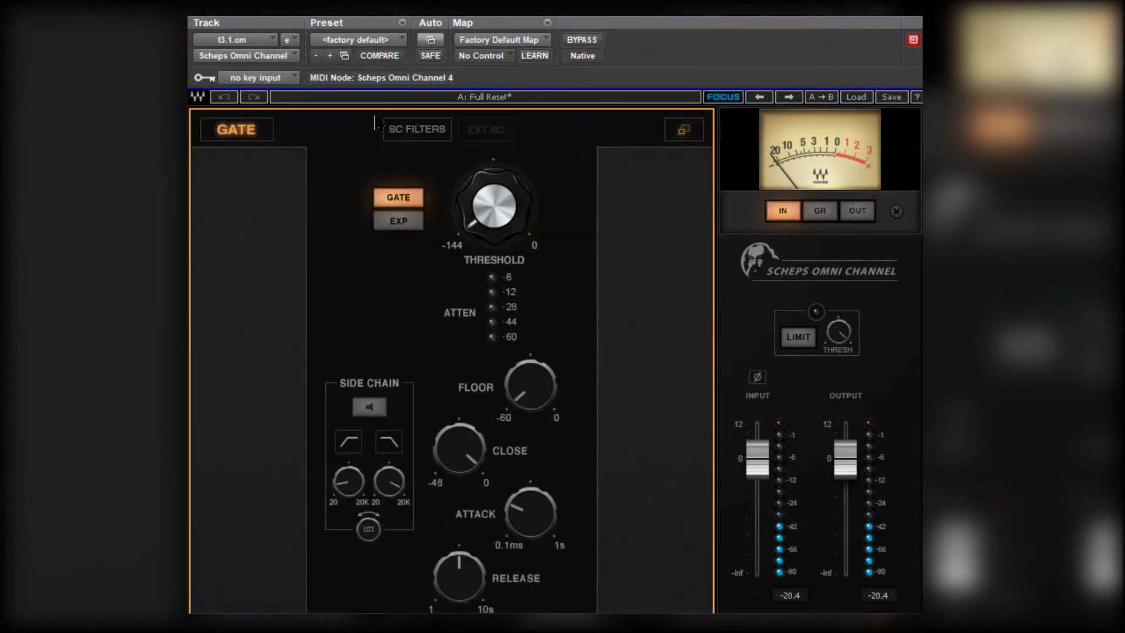
# Step: Expand the Gate module on the t3.1.cm track, raise its threshold and lengthen its release
pyautogui.click(371, 118)
pyautogui.moveTo(526, 217); pyautogui.dragTo(474, 220)
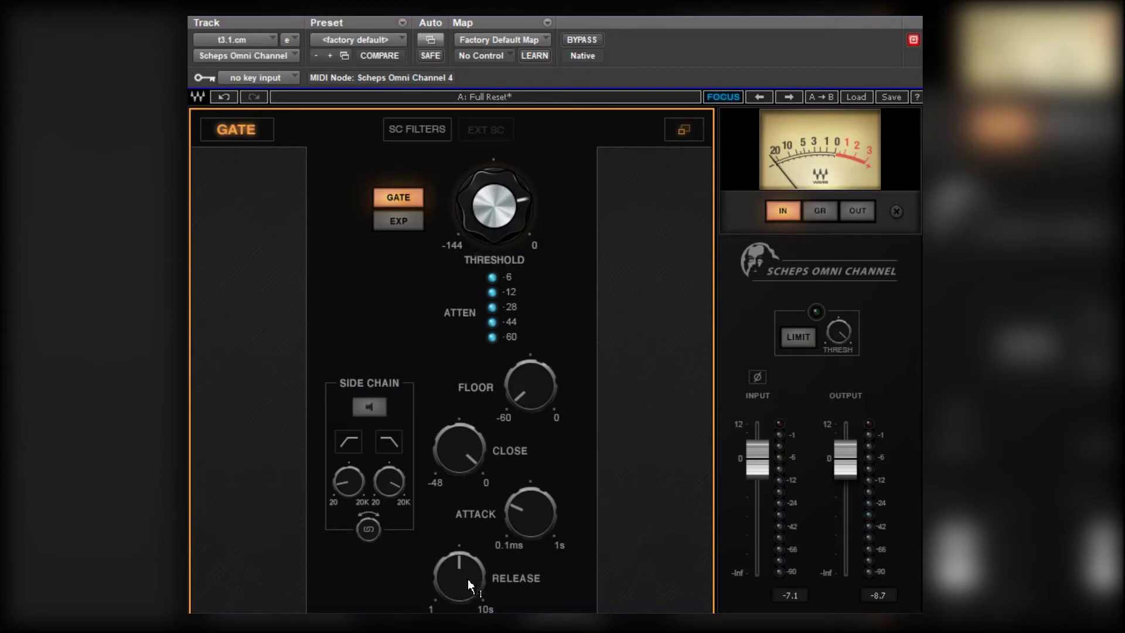
pyautogui.moveTo(468, 585); pyautogui.dragTo(485, 521)
pyautogui.moveTo(485, 477); pyautogui.dragTo(481, 449)
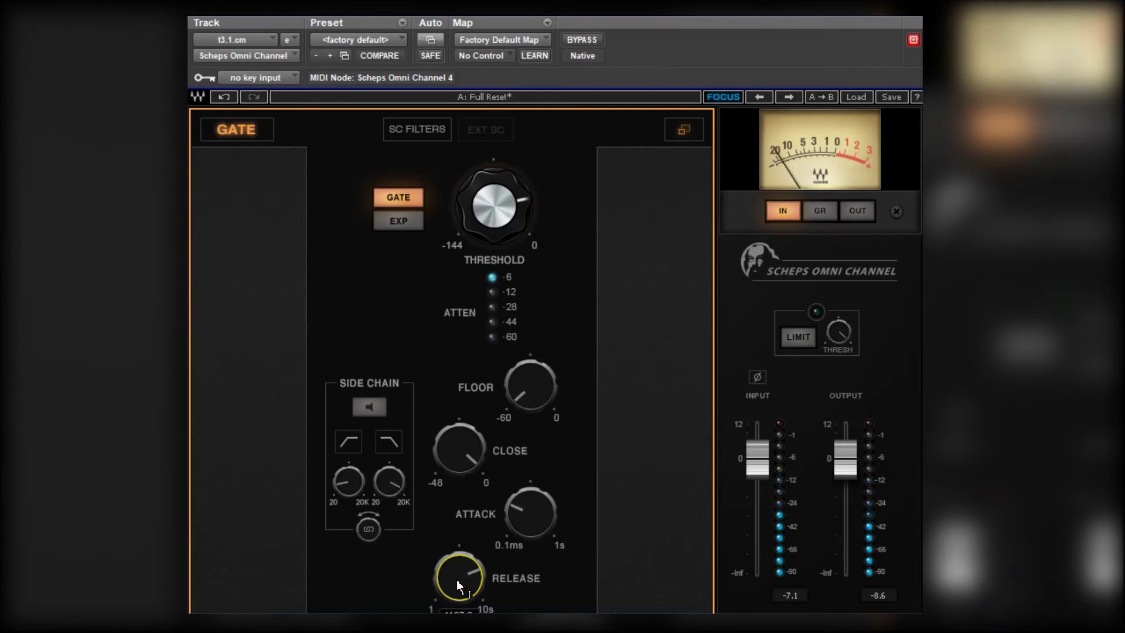
pyautogui.moveTo(455, 572)
pyautogui.mouseDown()
pyautogui.moveTo(449, 589)
pyautogui.moveTo(455, 570)
pyautogui.mouseUp()
# Step: Monitor the gate's side chain while lowering its low-pass filter, stop monitoring and switch on the high-pass filter
pyautogui.click(369, 406)
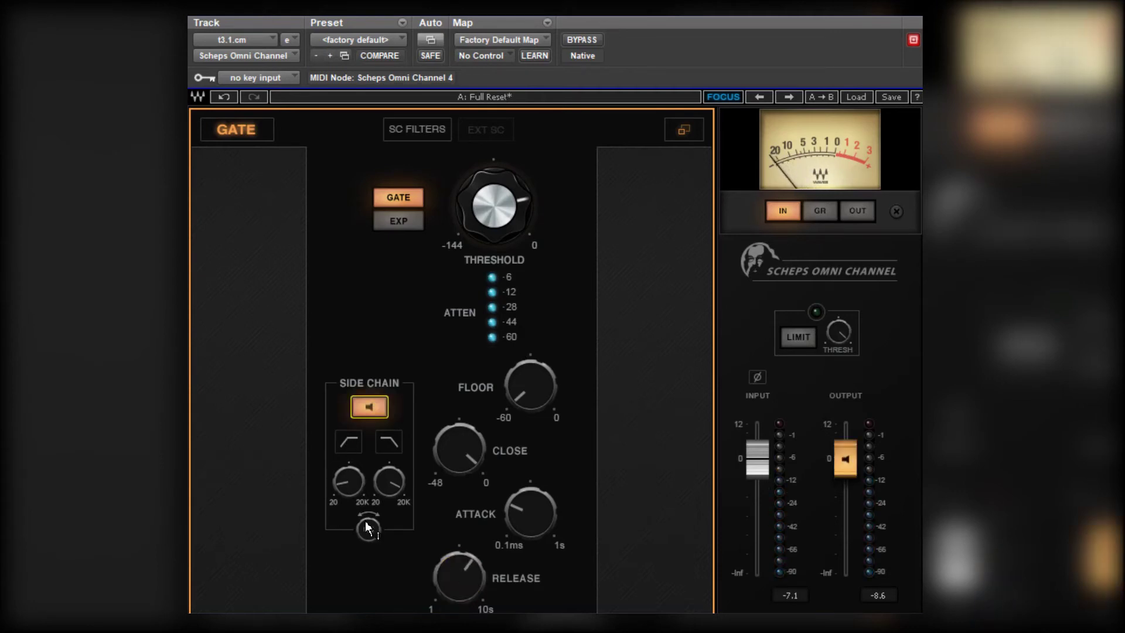
pyautogui.moveTo(384, 485); pyautogui.dragTo(523, 428)
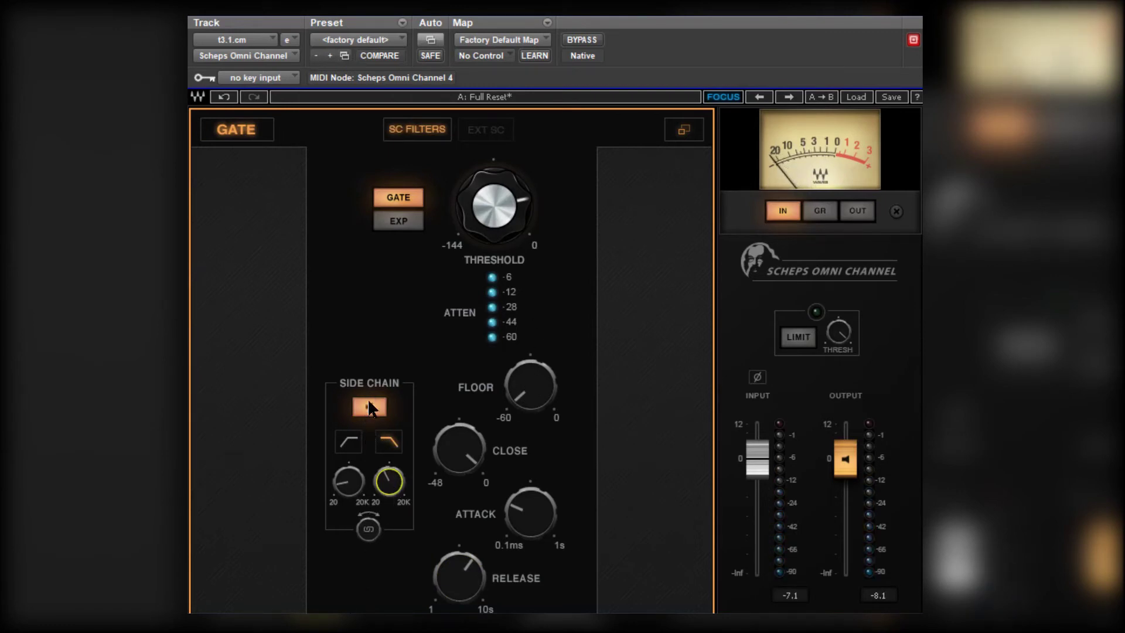
pyautogui.click(369, 406)
pyautogui.click(348, 441)
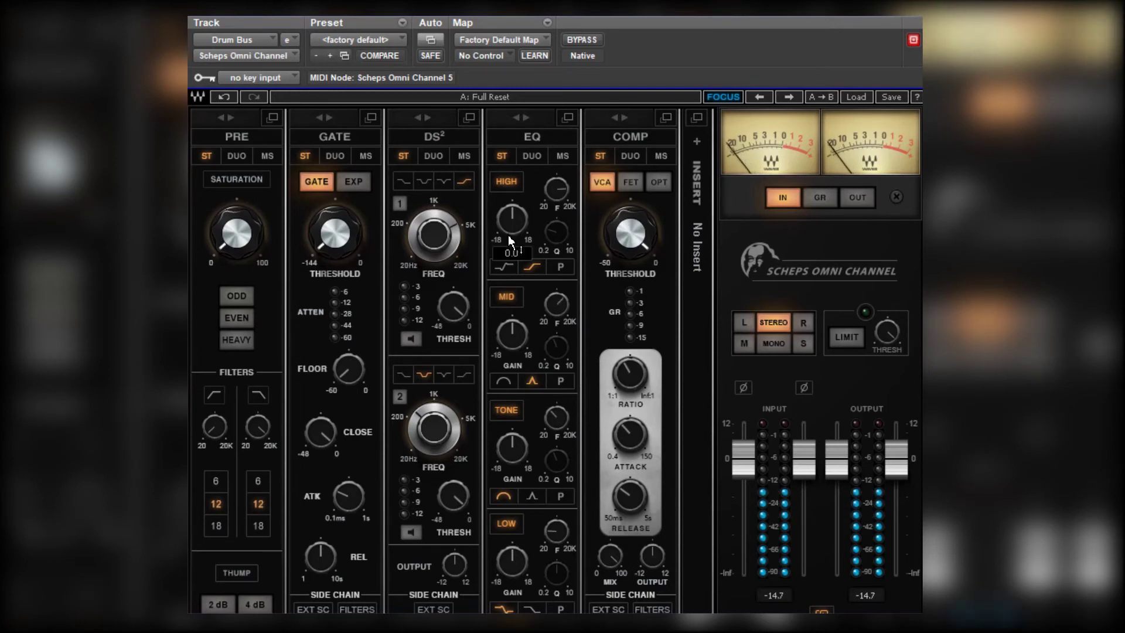
# Step: Enable and expand the DS² module on the Drum Bus, and lower band 1's threshold and frequency
pyautogui.click(433, 137)
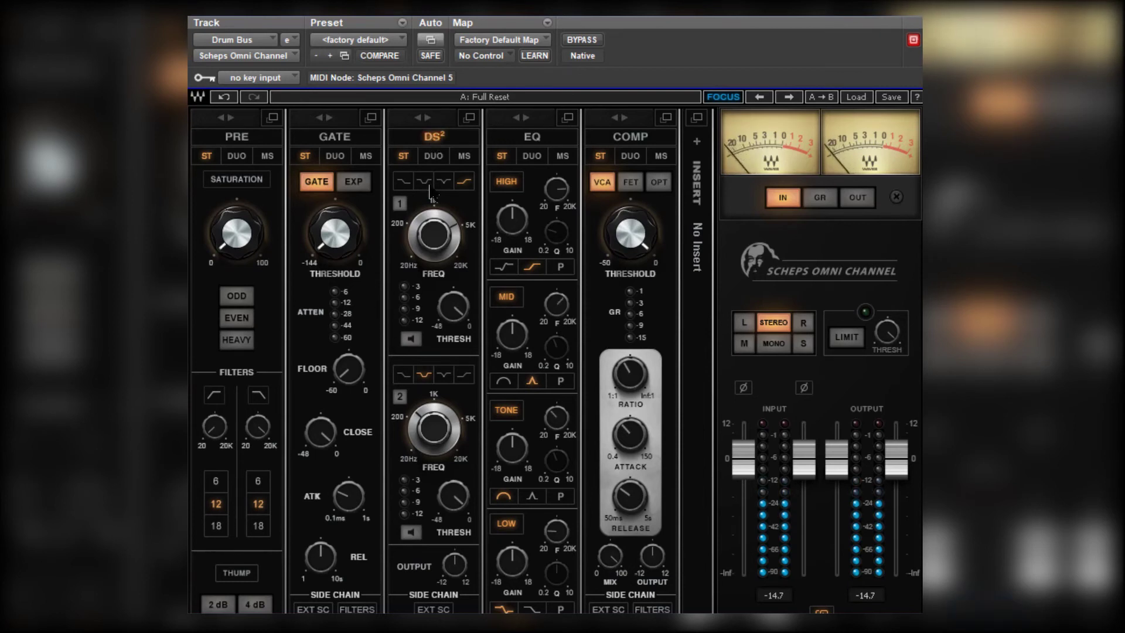
pyautogui.click(470, 119)
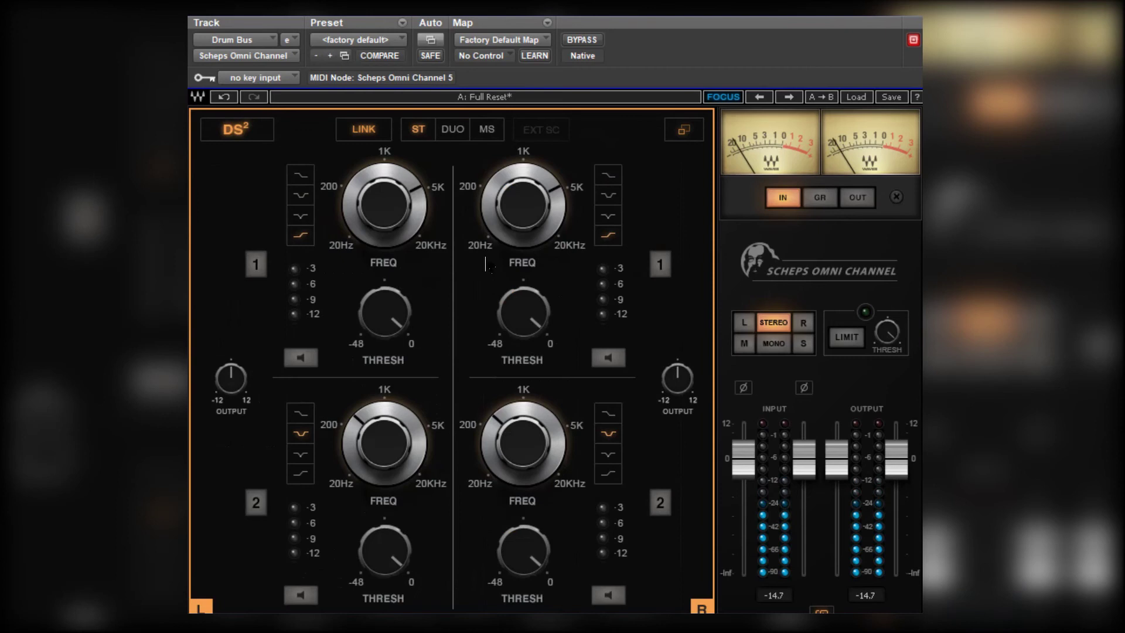
pyautogui.moveTo(522, 316); pyautogui.dragTo(514, 279)
pyautogui.moveTo(529, 192); pyautogui.dragTo(508, 231)
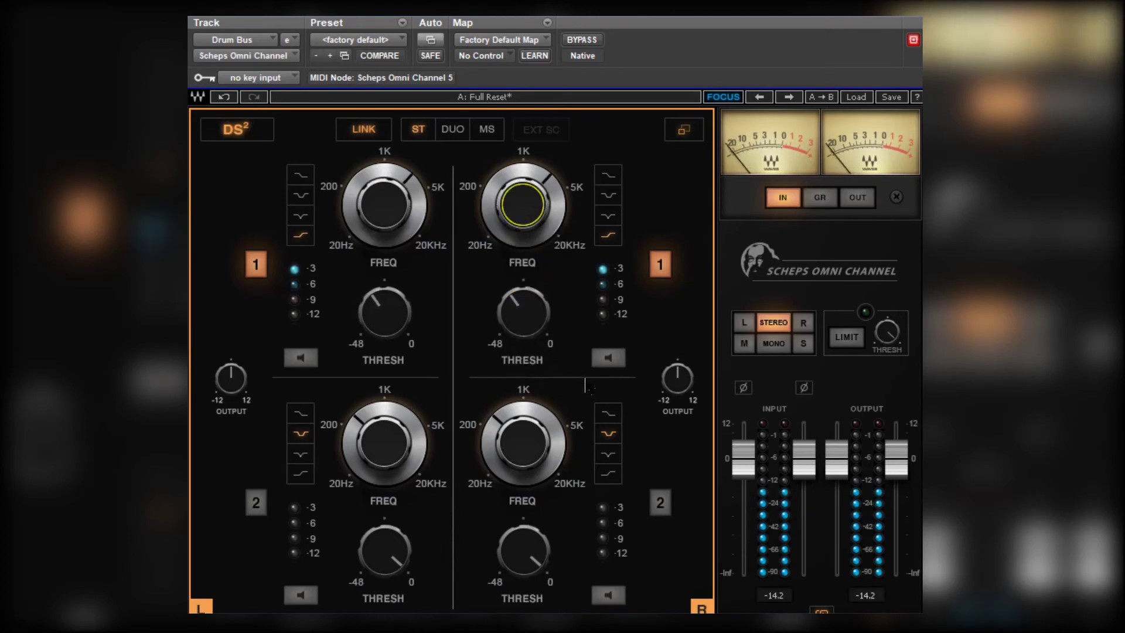
# Step: Monitor DS² band 1's side chain while raising its threshold to -17.5 and its frequency to near the 5K mark, and stop monitoring
pyautogui.click(609, 358)
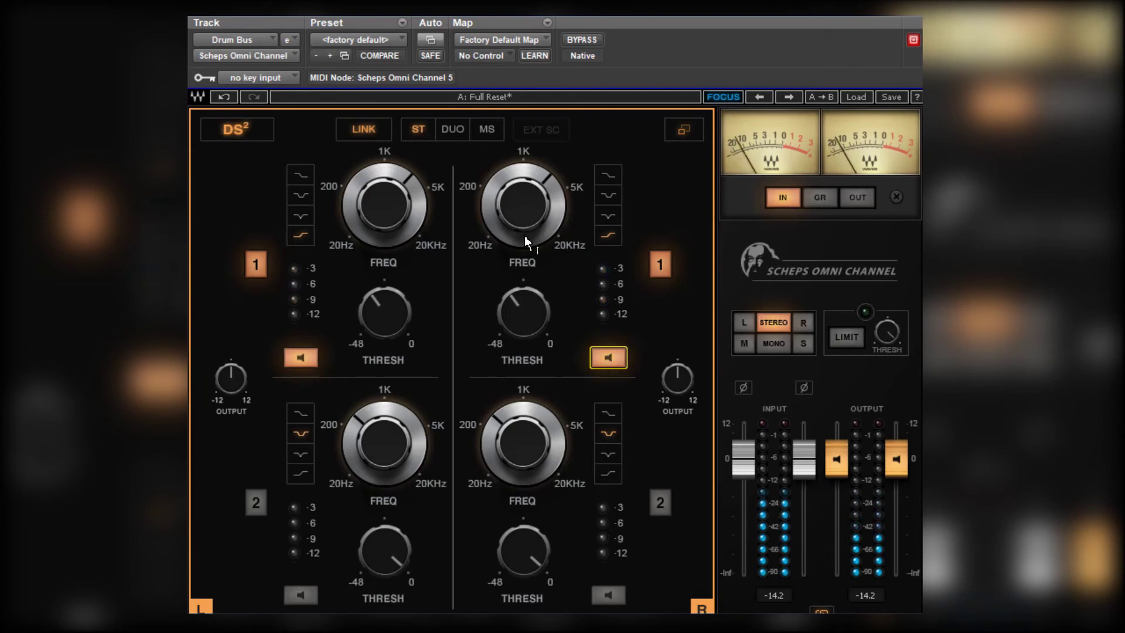
pyautogui.moveTo(520, 315); pyautogui.dragTo(523, 279)
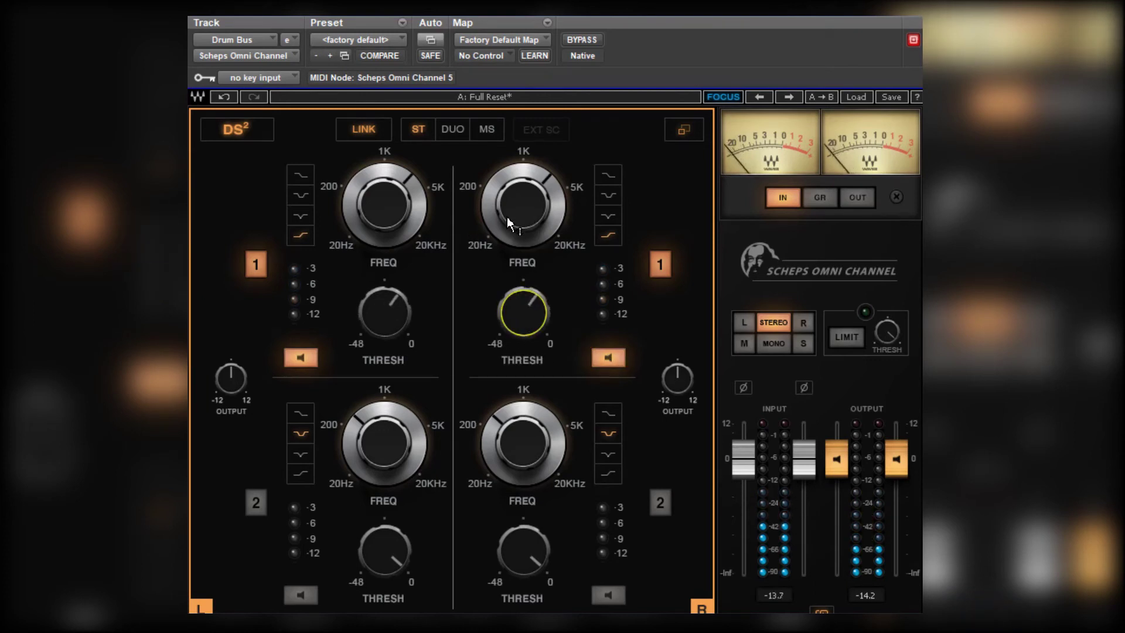
pyautogui.scroll(10, 523, 206)
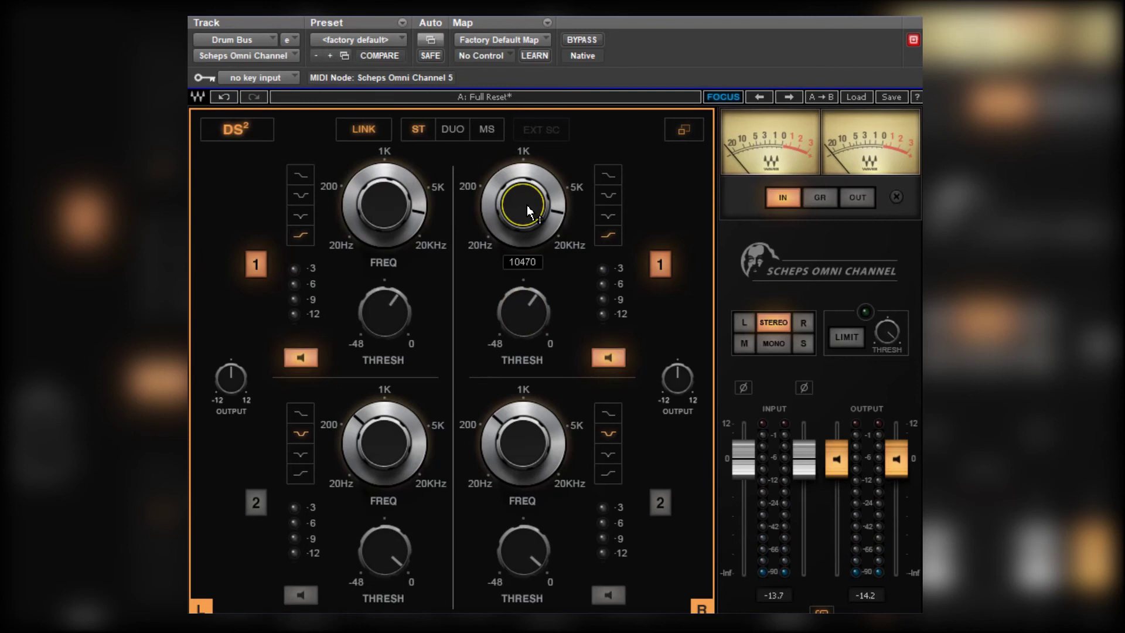
pyautogui.moveTo(526, 205); pyautogui.dragTo(496, 287)
pyautogui.click(609, 357)
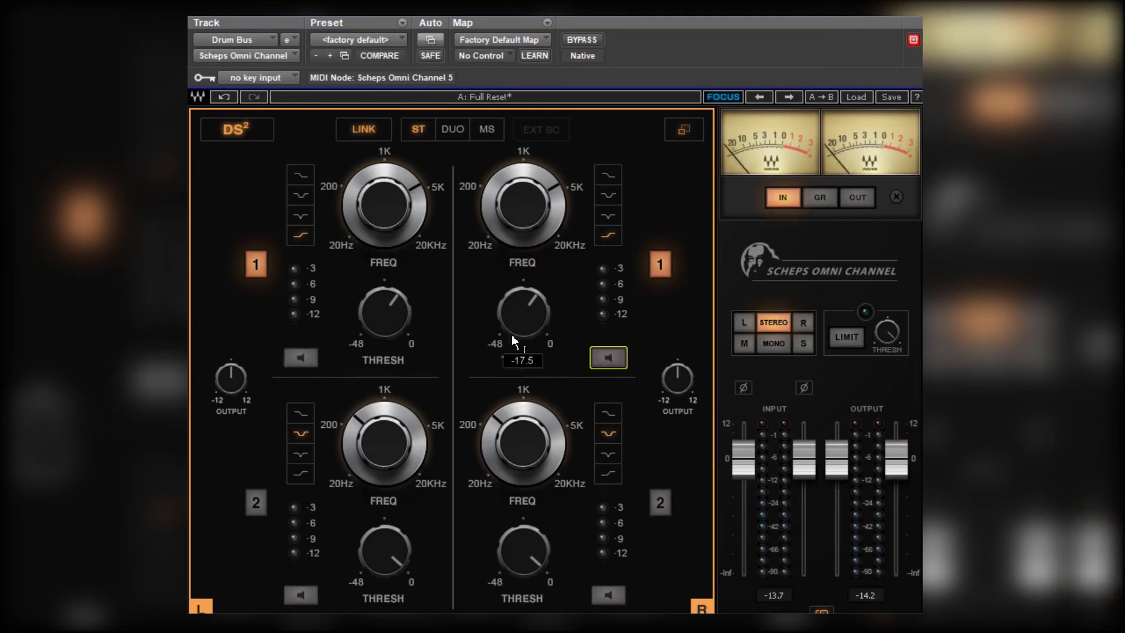
# Step: Lower DS² band 1's threshold well below the middle of its range to increase the high-frequency reduction
pyautogui.moveTo(519, 307)
pyautogui.moveTo(515, 301); pyautogui.dragTo(491, 399)
pyautogui.moveTo(477, 454); pyautogui.dragTo(494, 413)
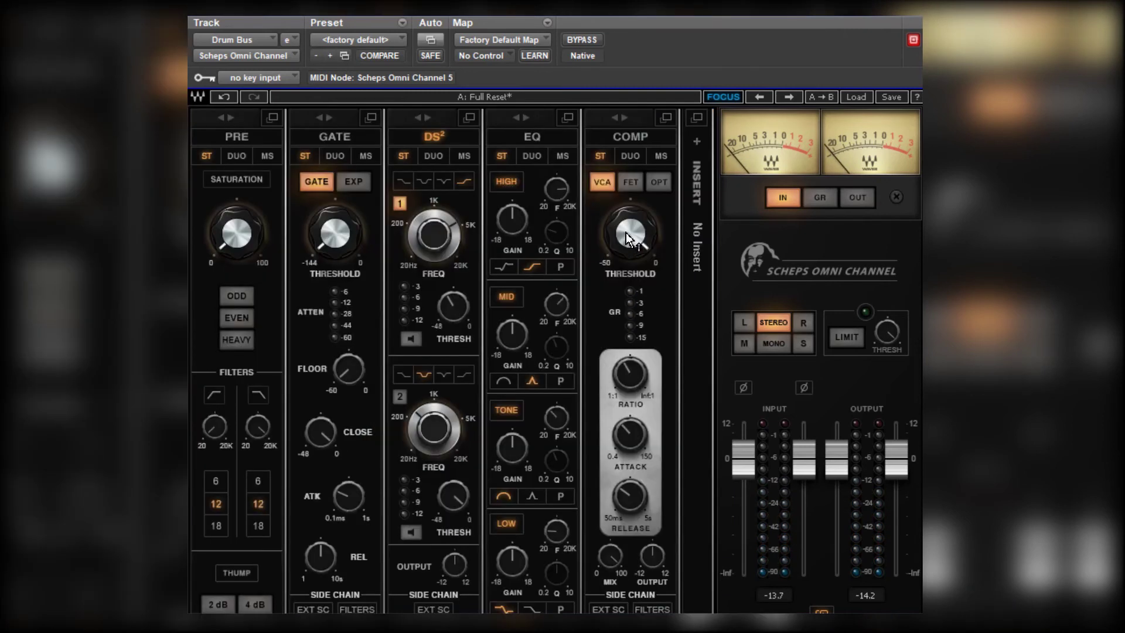
# Step: Enable VCA compression on the Drum Bus with a threshold of -23 and a longer attack
pyautogui.moveTo(625, 231)
pyautogui.moveTo(625, 231); pyautogui.dragTo(557, 490)
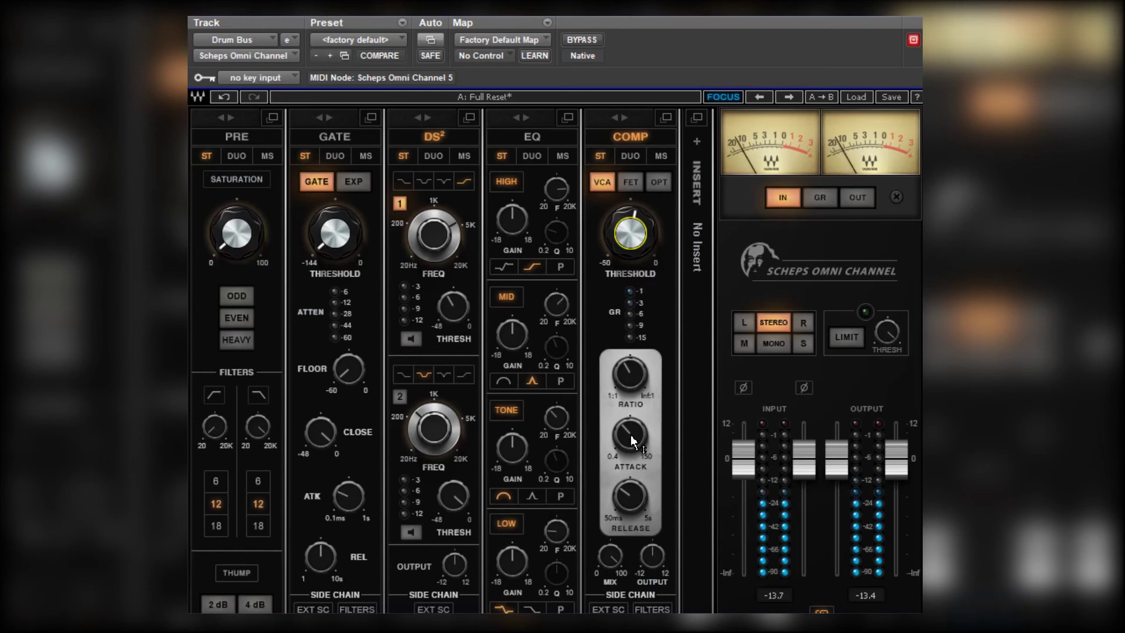
pyautogui.moveTo(627, 434); pyautogui.dragTo(646, 176)
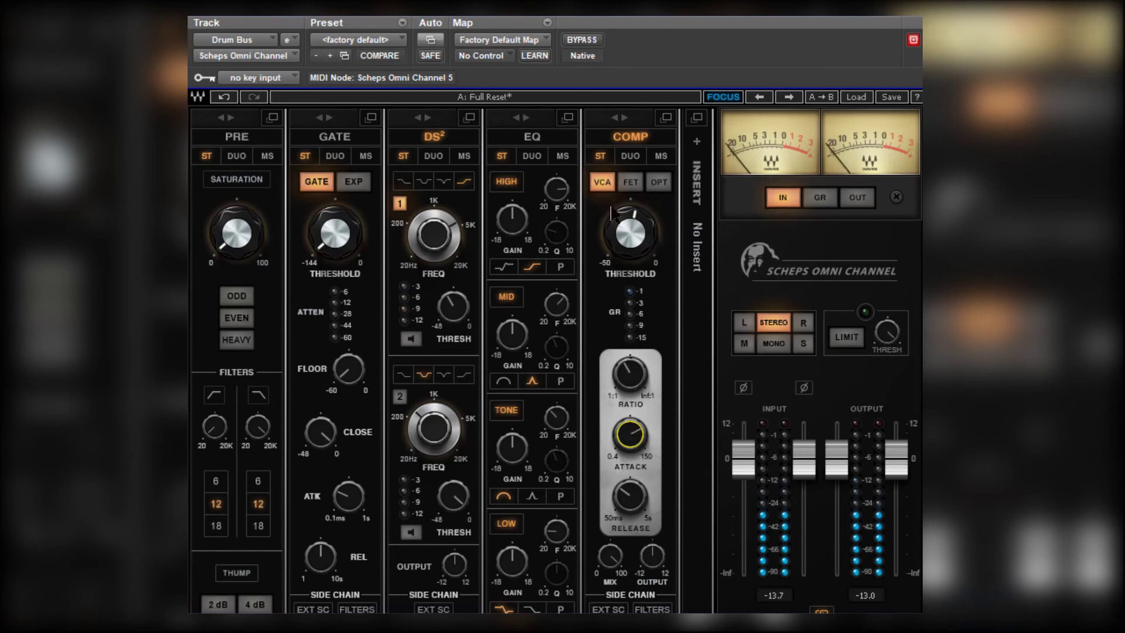
pyautogui.click(621, 234)
pyautogui.moveTo(603, 305); pyautogui.dragTo(621, 231)
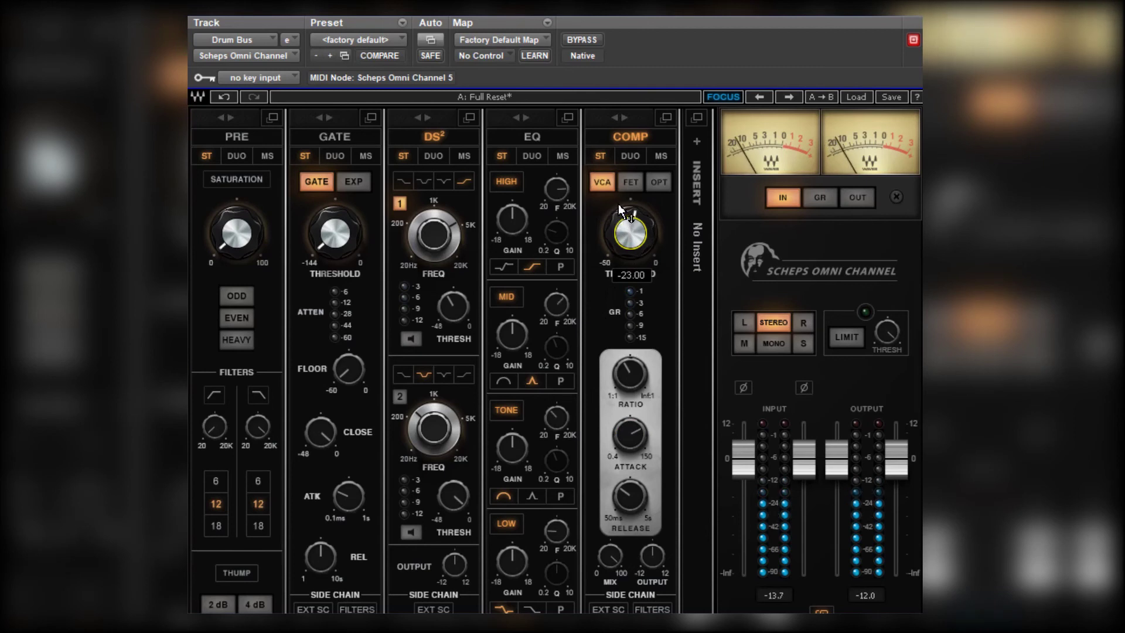
pyautogui.click(632, 491)
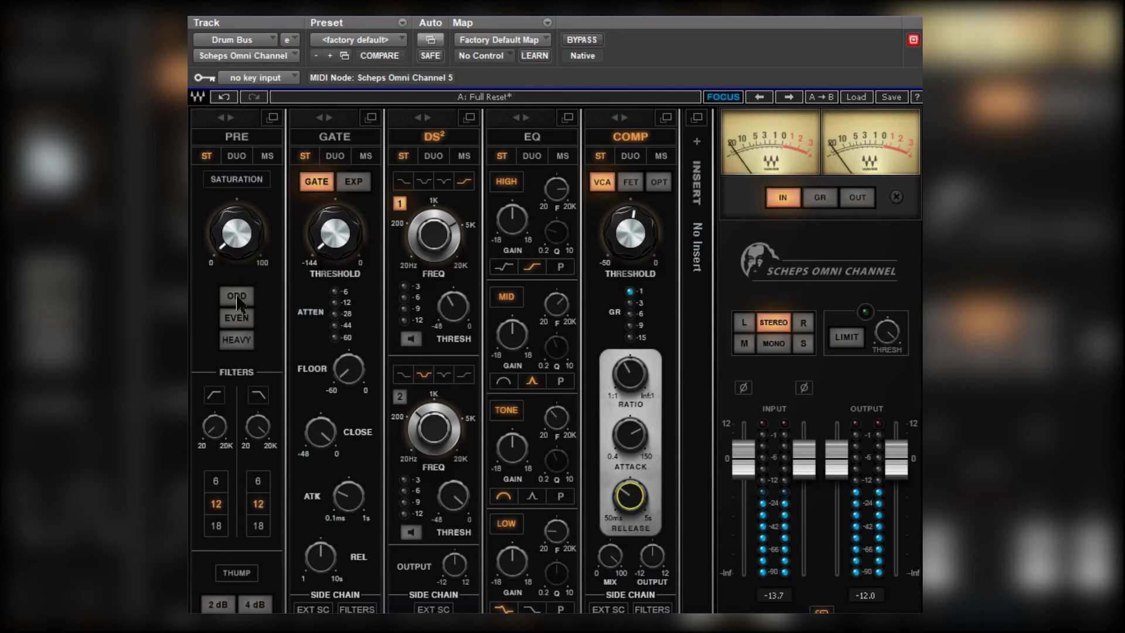
# Step: Enable Even saturation in the Pre module and raise its amount to roughly a quarter of the range
pyautogui.click(237, 320)
pyautogui.moveTo(237, 241); pyautogui.dragTo(539, 417)
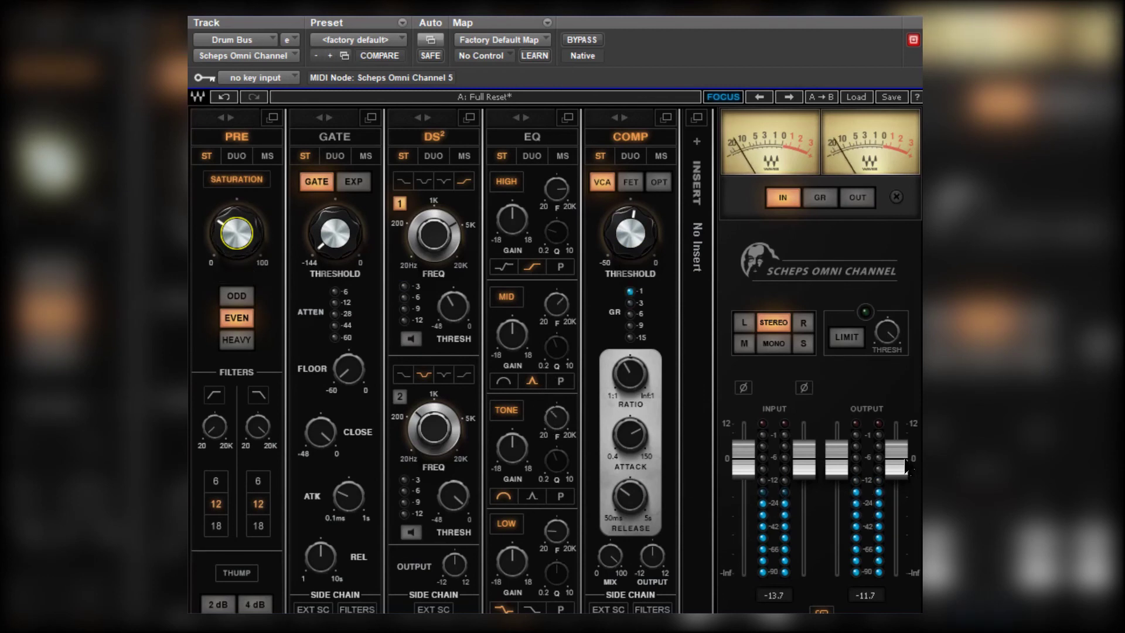
# Step: Lower the Drum Bus output faders to about -2.5 dB
pyautogui.moveTo(899, 462); pyautogui.dragTo(902, 472)
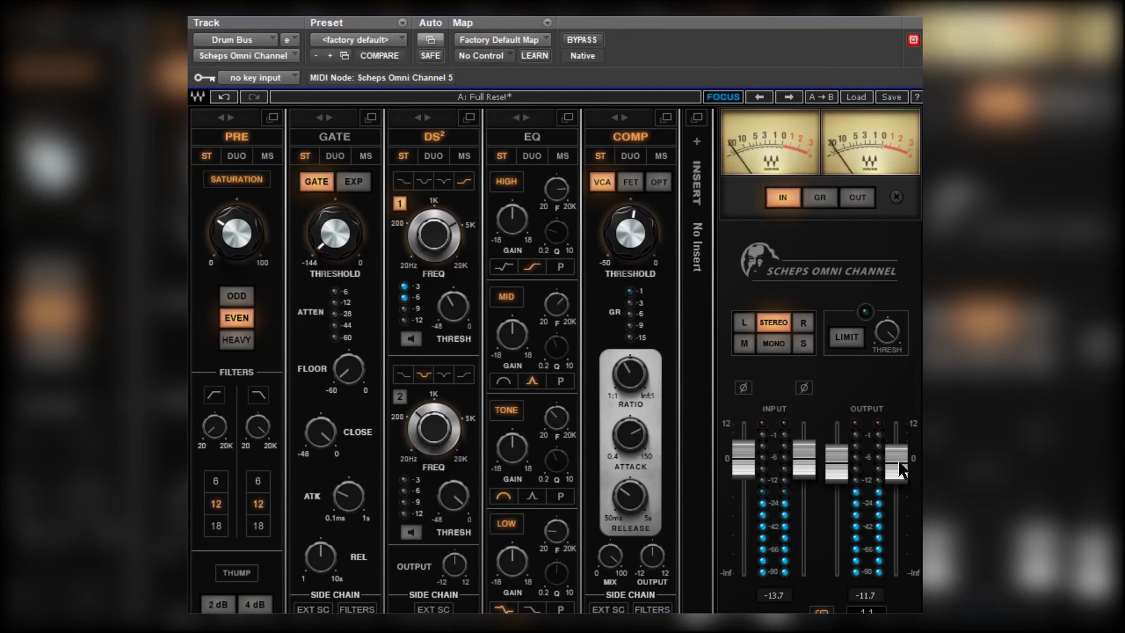
pyautogui.moveTo(901, 471); pyautogui.dragTo(901, 486)
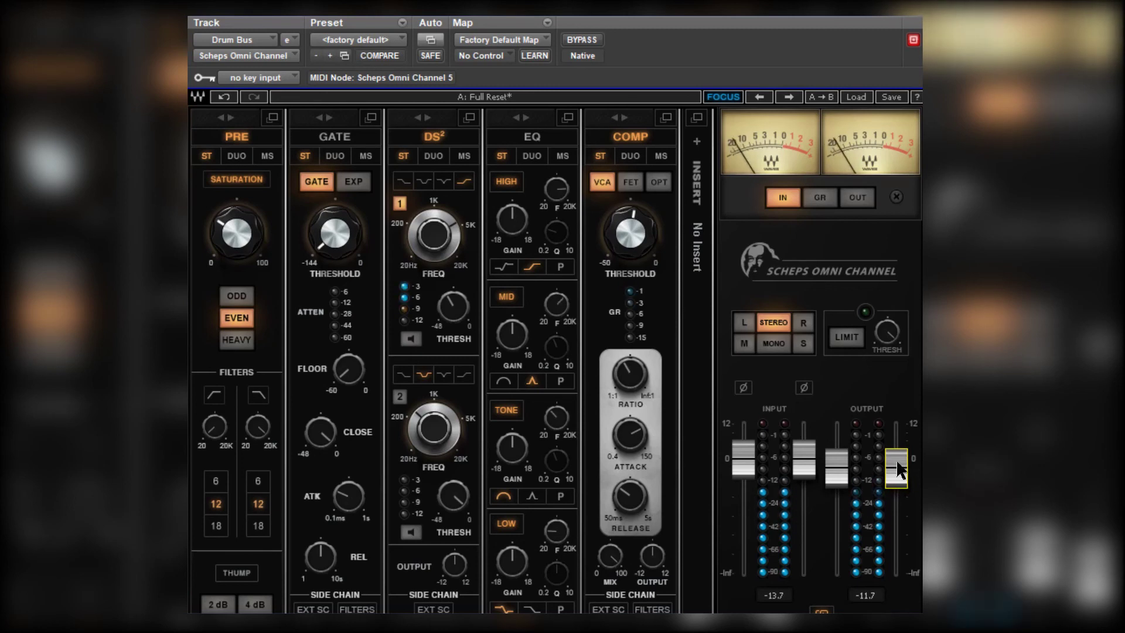
pyautogui.moveTo(897, 463)
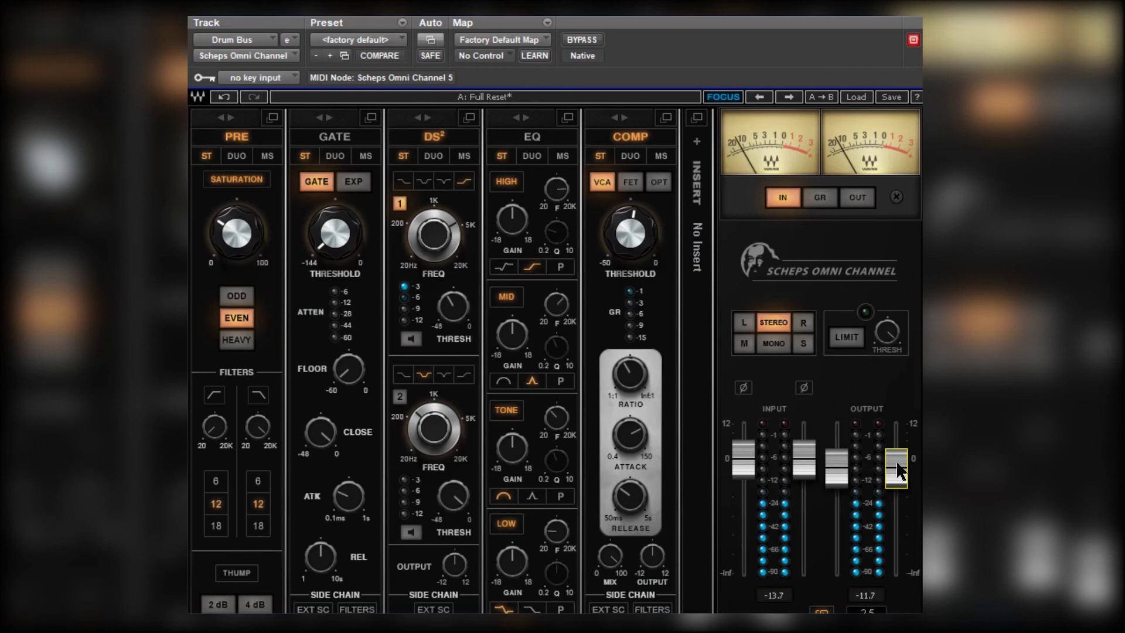